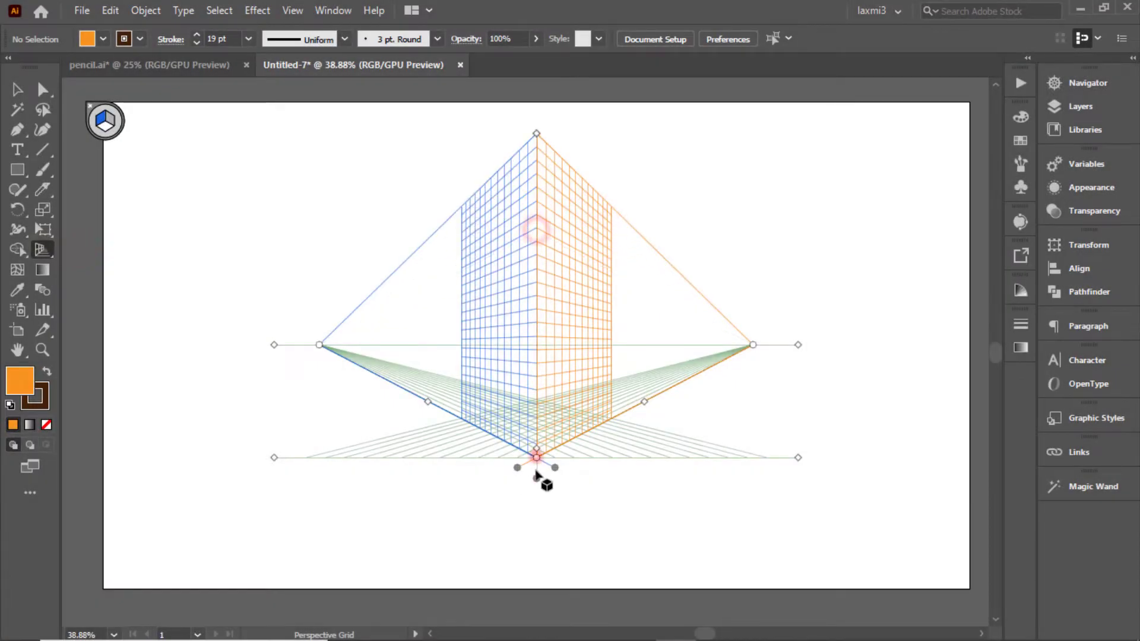
Step: Lower the grid's ground level, push both vanishing points to the page edges, and raise its height
drag(537, 475, 537, 566)
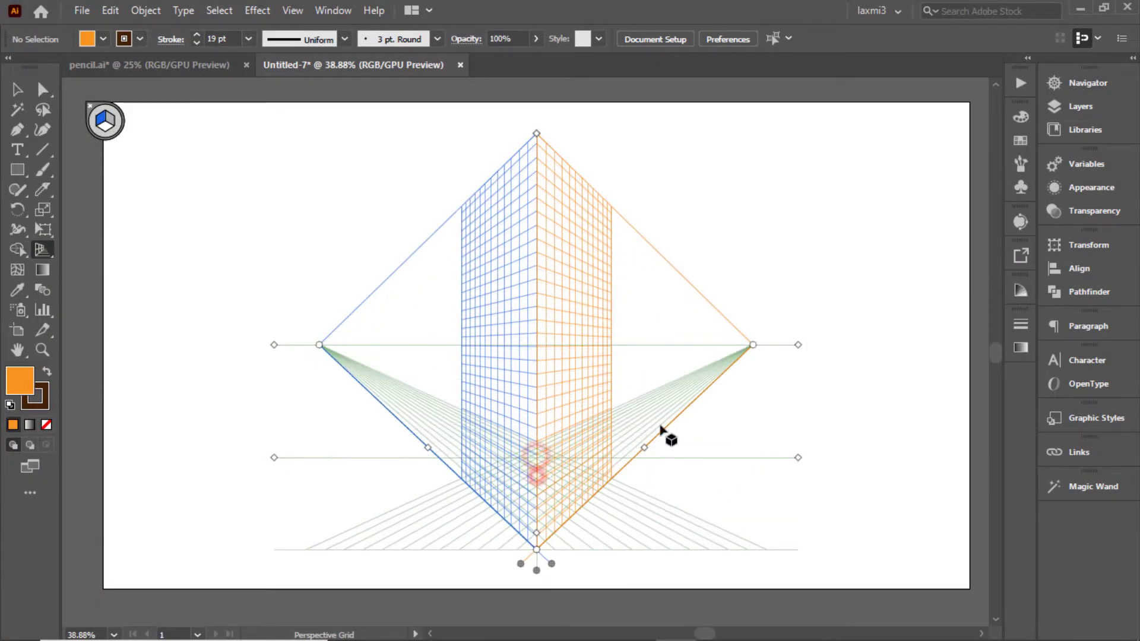
drag(752, 344, 965, 343)
drag(320, 344, 107, 344)
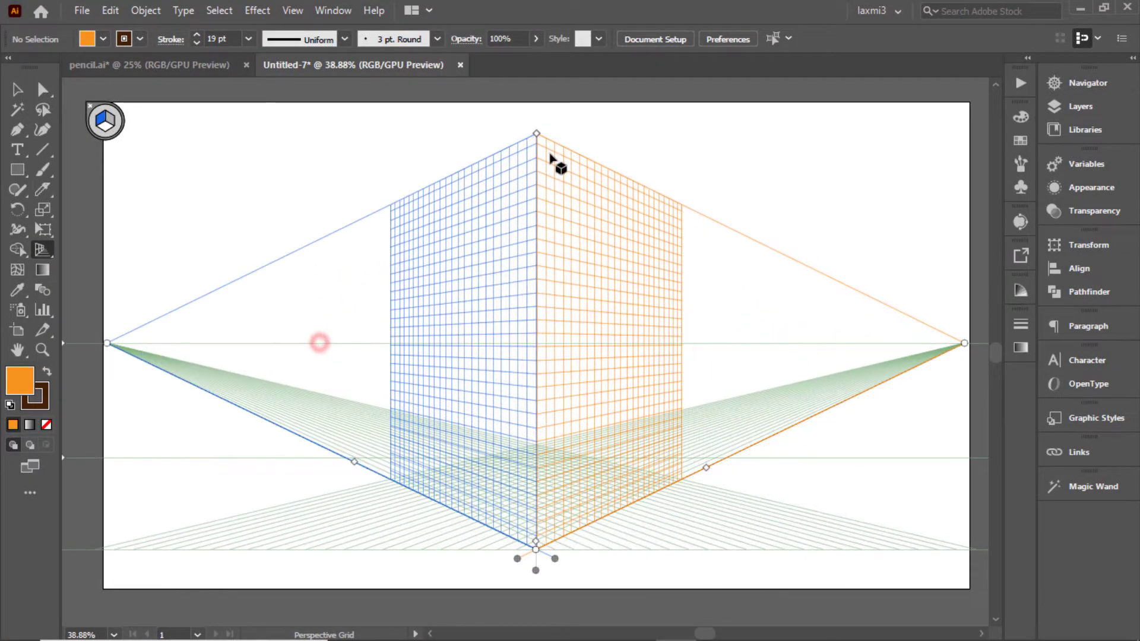
drag(536, 134, 536, 111)
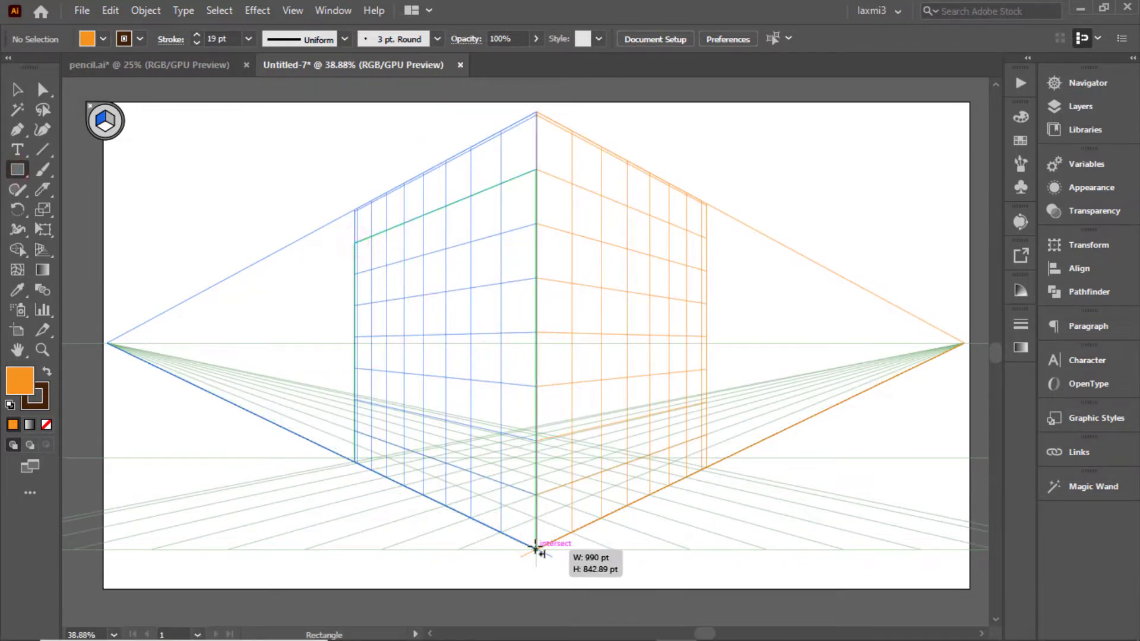
Step: Draw the left wall on the left plane with no stroke and a teal 00A99D fill
drag(388, 281, 542, 553)
click(44, 405)
click(47, 424)
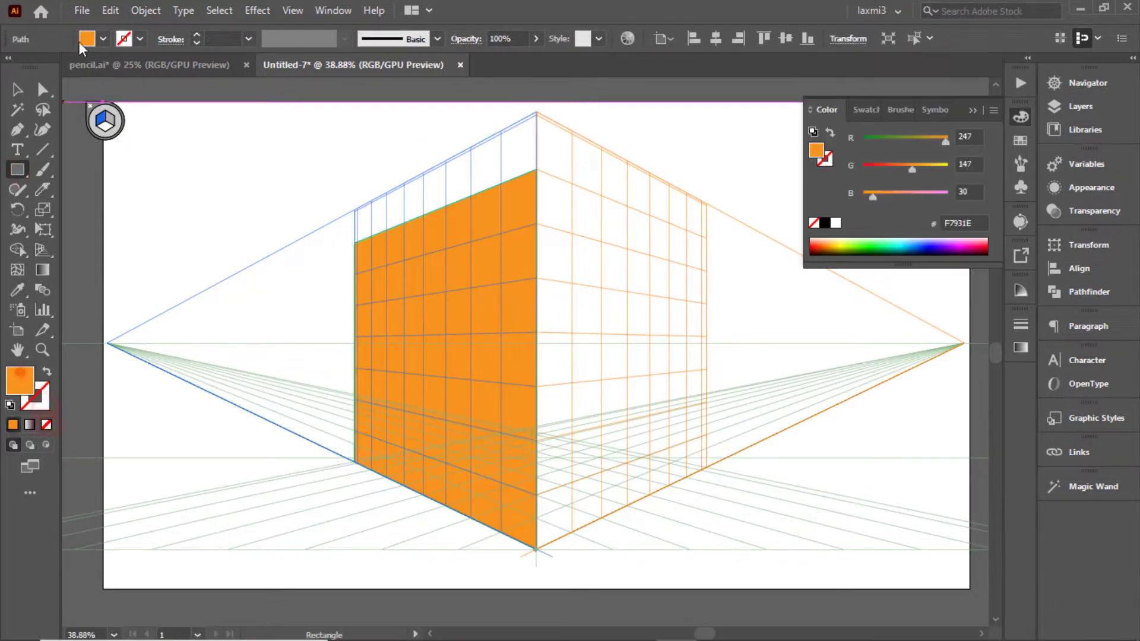
click(103, 39)
click(104, 78)
click(182, 193)
Step: Draw the right wall on the right plane and try a blue fill
key(3)
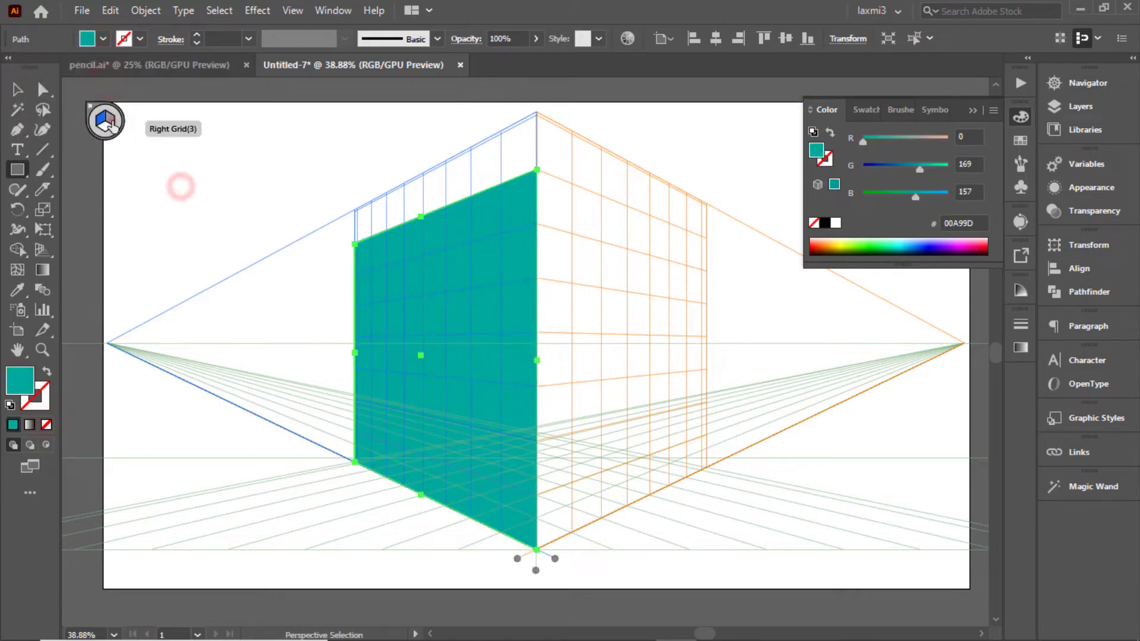
mouse_move(537, 171)
mouse_down()
mouse_move(561, 300)
mouse_move(712, 466)
mouse_up()
click(103, 38)
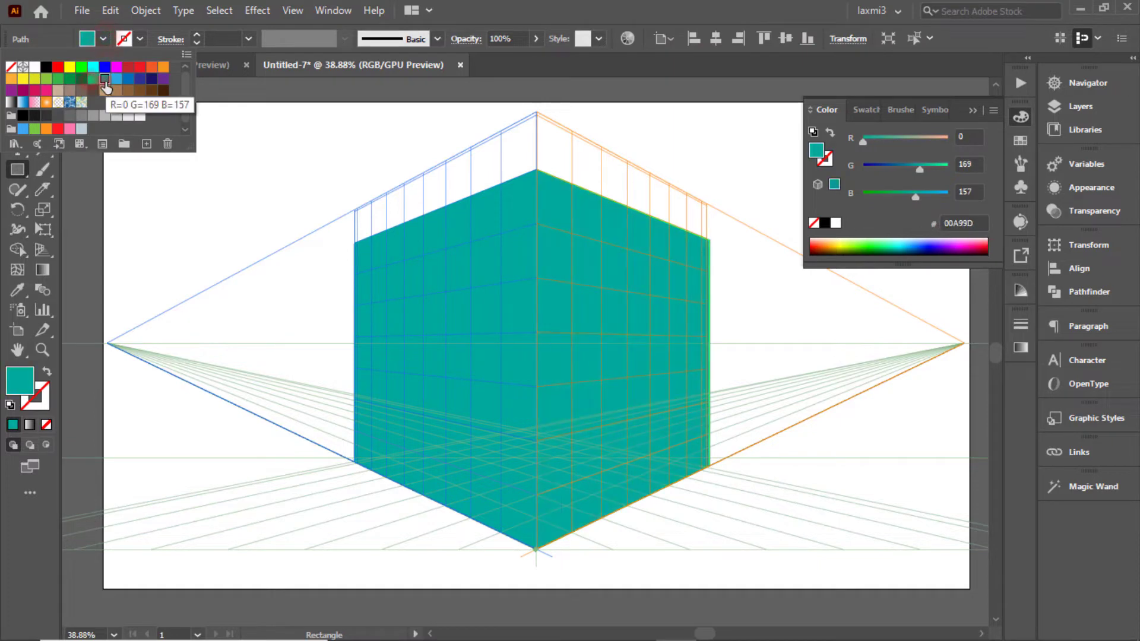
click(89, 79)
click(18, 383)
double_click(17, 382)
key(Escape)
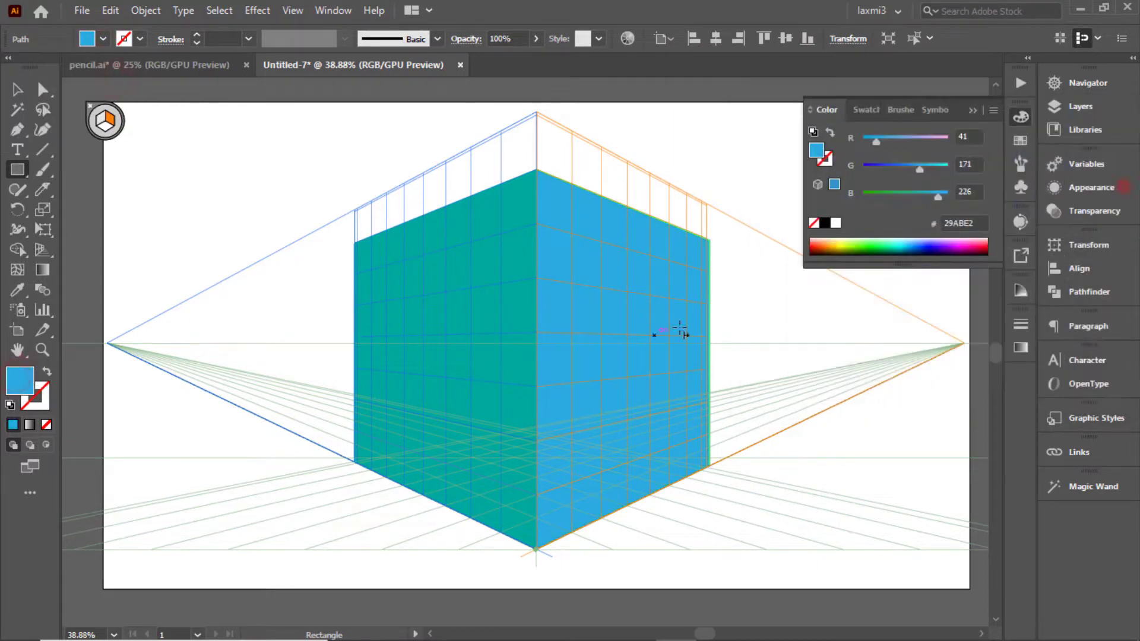
Step: Refill the right wall with the lighter teal 05D6BD
click(103, 38)
click(105, 79)
double_click(18, 383)
click(963, 161)
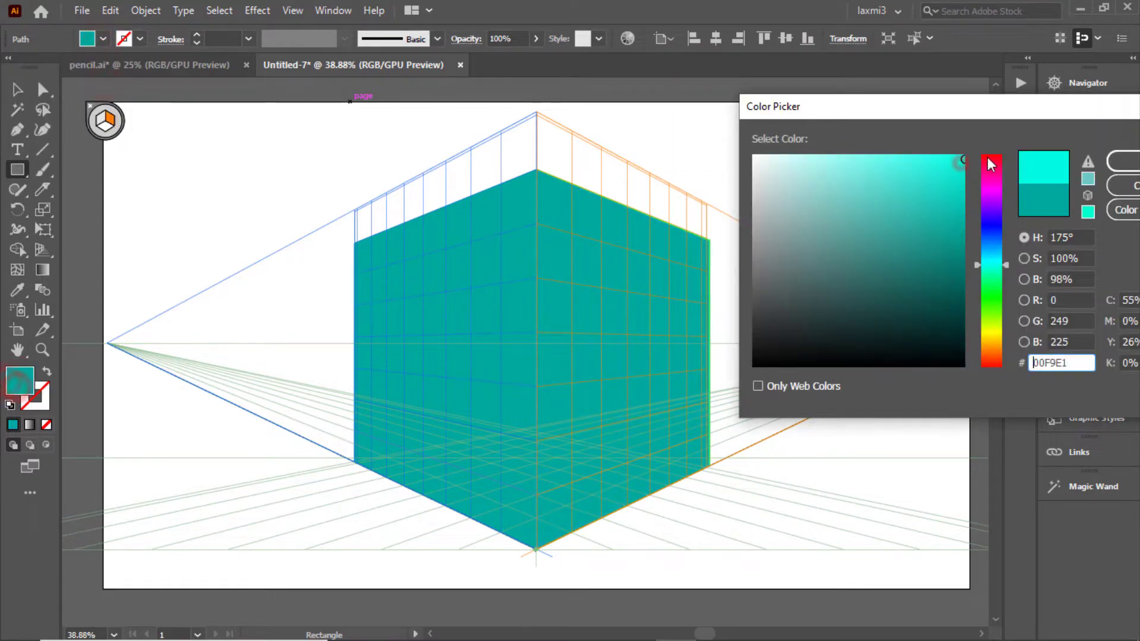
key(Return)
click(964, 202)
Step: Stretch the right wall rightward and the left wall leftward with the Perspective Selection Tool
key(Return)
key(v)
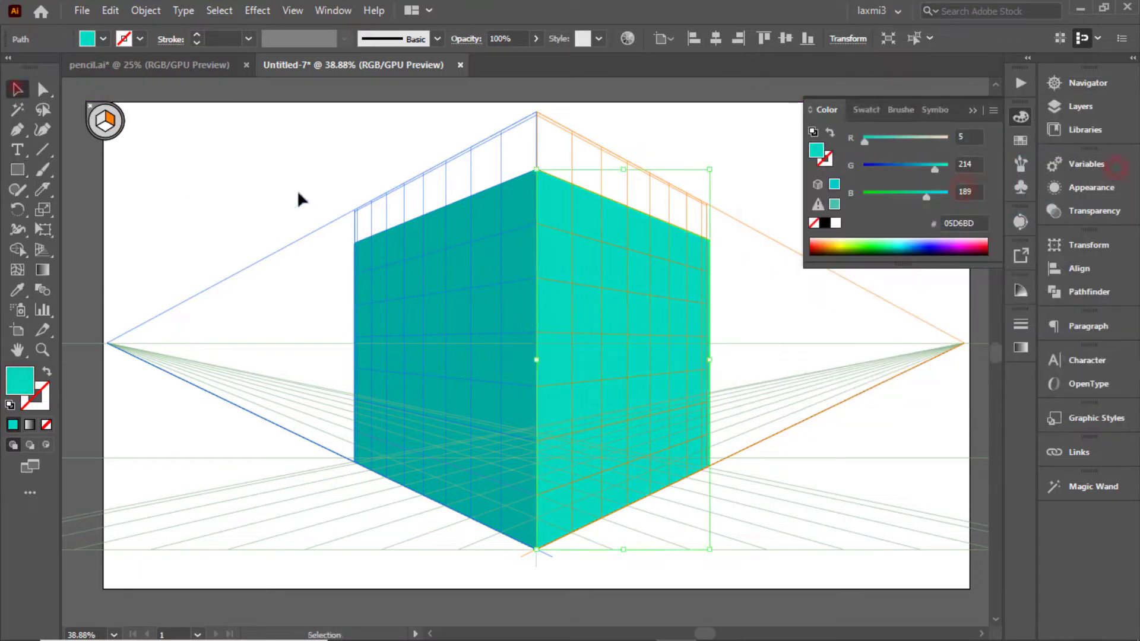
click(150, 271)
drag(711, 359, 769, 350)
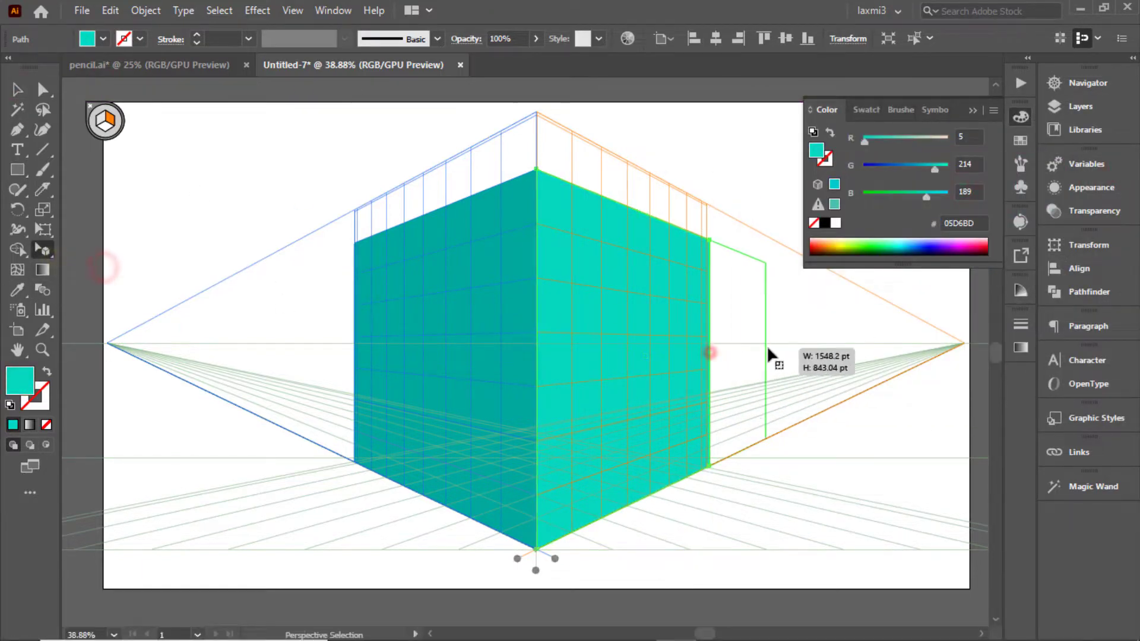
drag(359, 351, 297, 347)
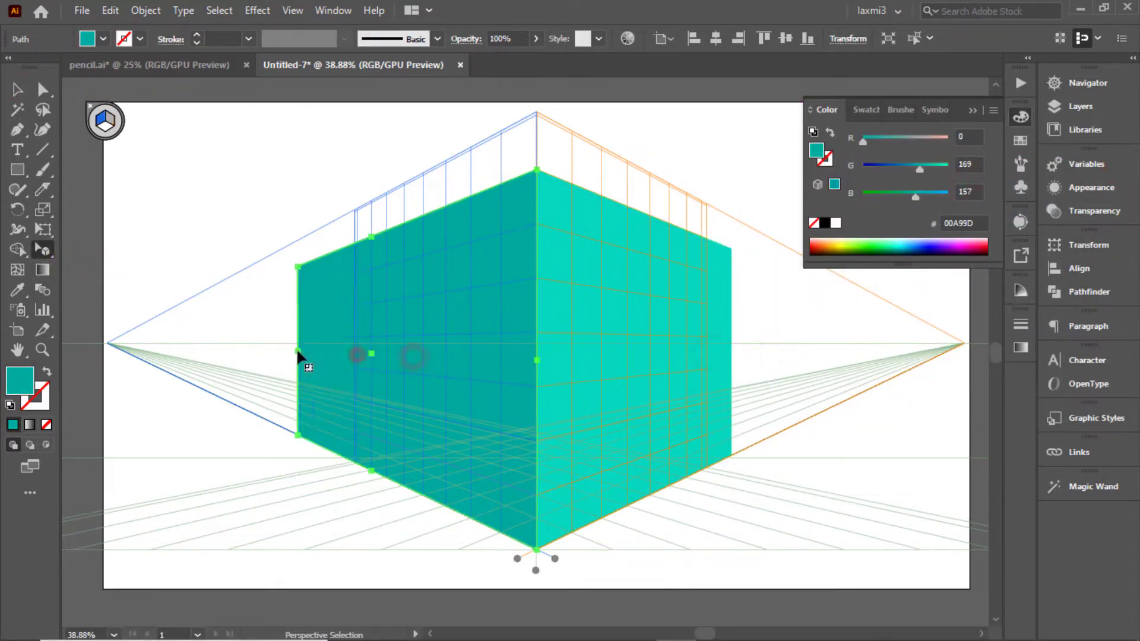
click(1070, 82)
click(929, 190)
drag(952, 136, 947, 124)
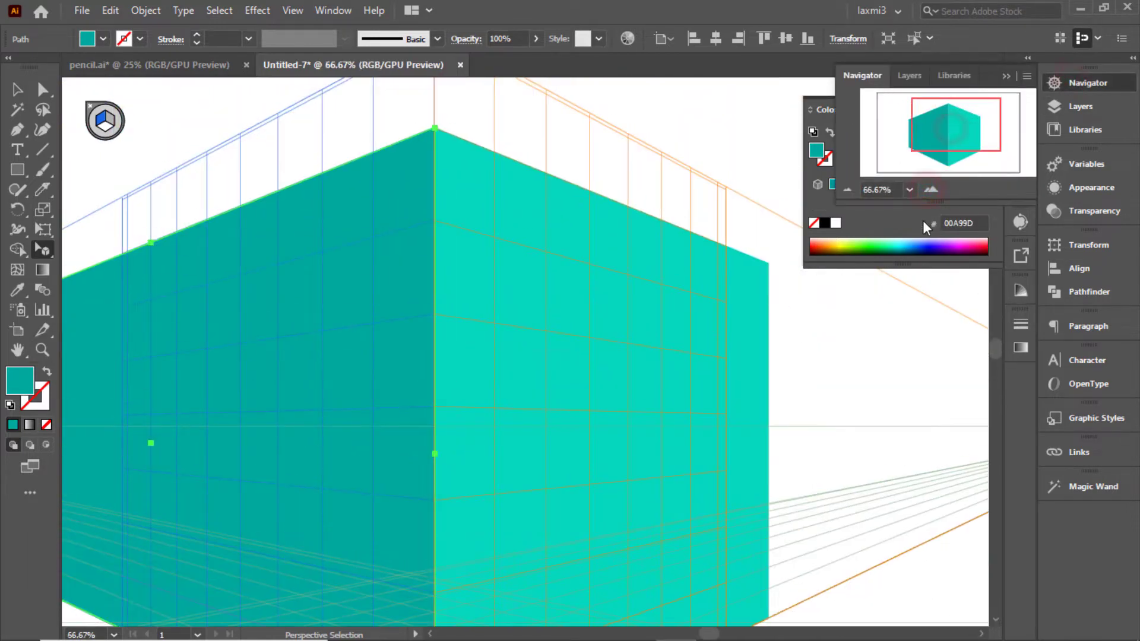
click(847, 189)
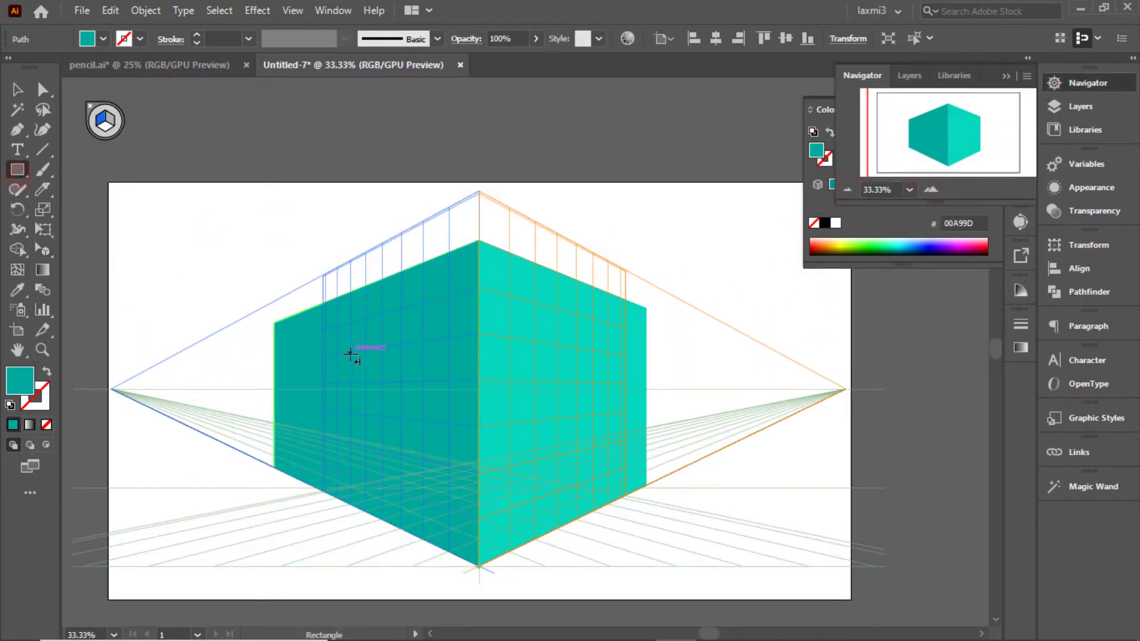
Step: Draw a door rectangle on the left wall filled near-black 011C19
drag(351, 354, 401, 530)
click(103, 39)
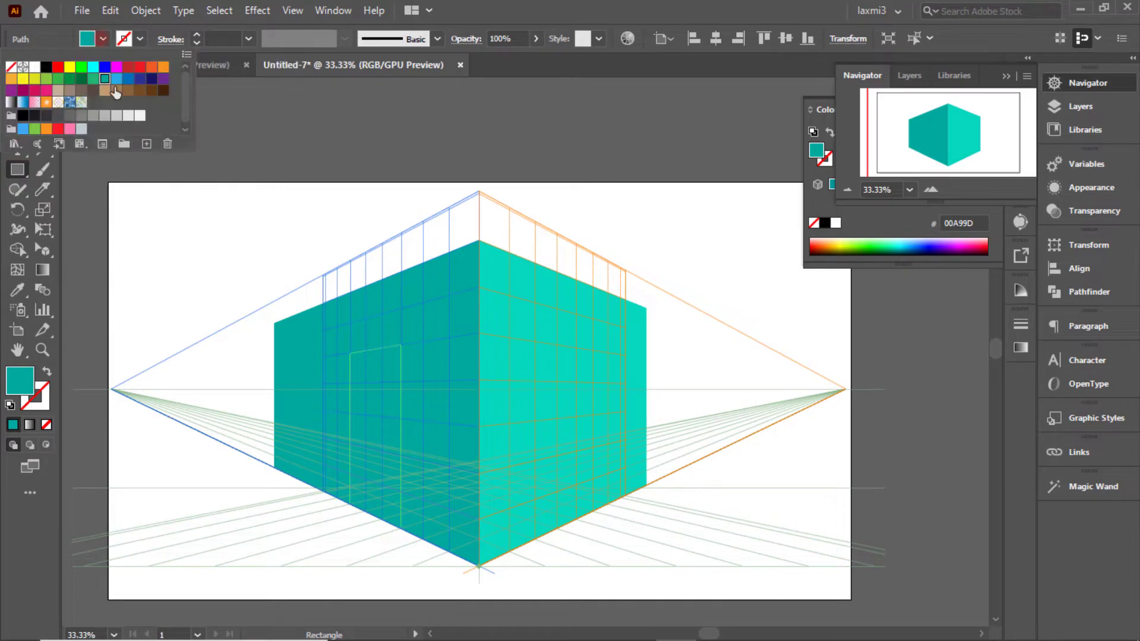
double_click(21, 380)
click(958, 349)
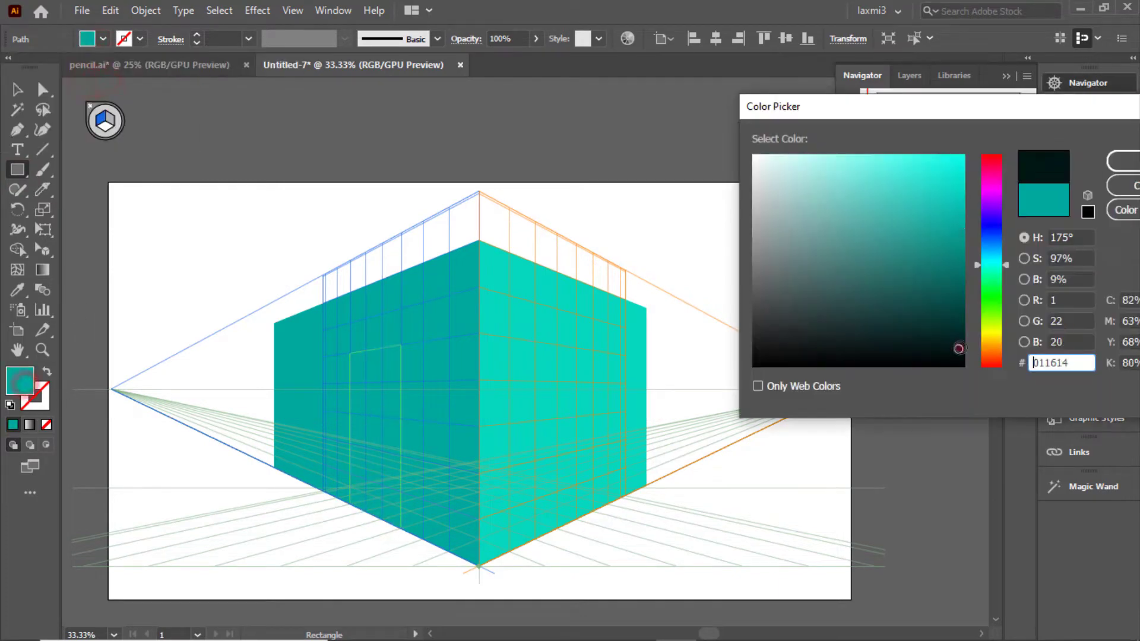
click(1122, 161)
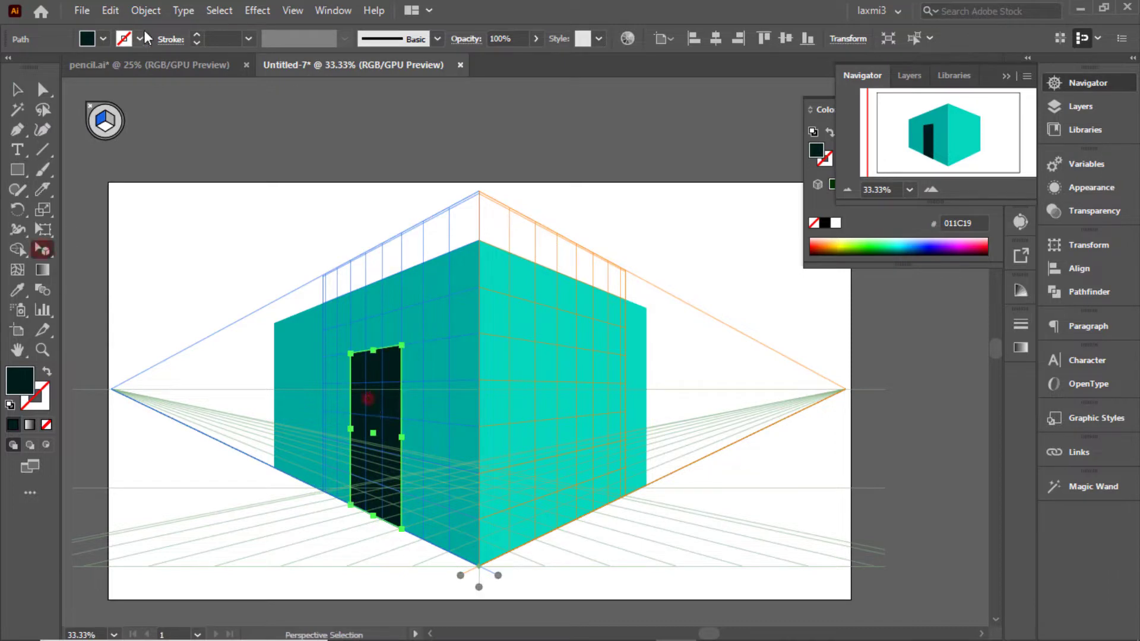
Step: Offset the door path inward and fill the inset panel dark teal 01594C
click(145, 10)
click(467, 467)
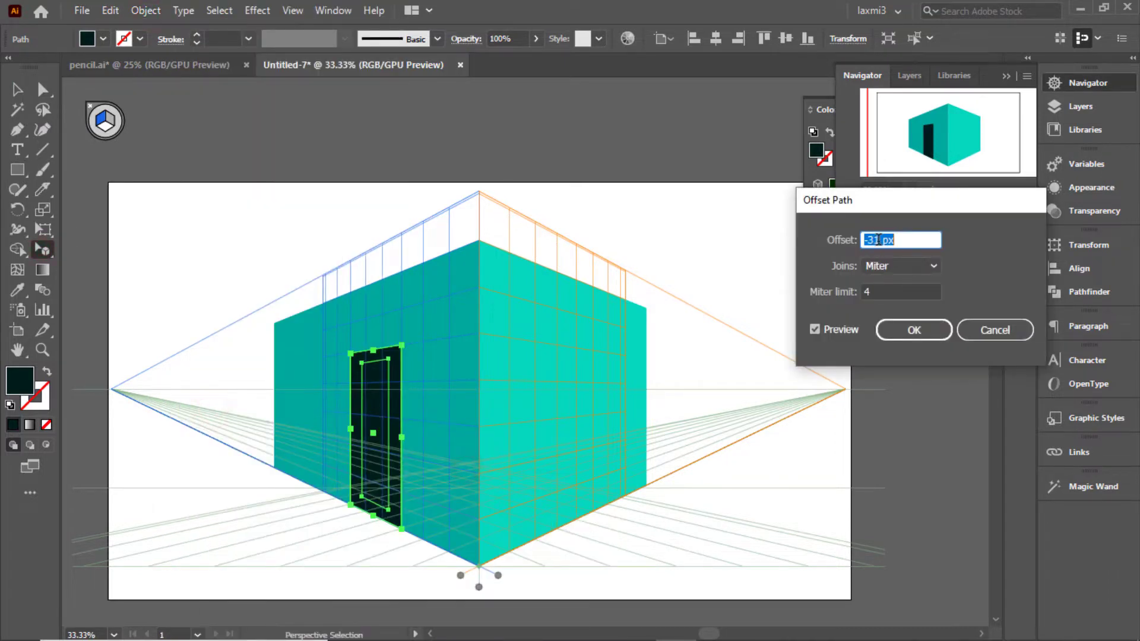
click(914, 330)
double_click(20, 380)
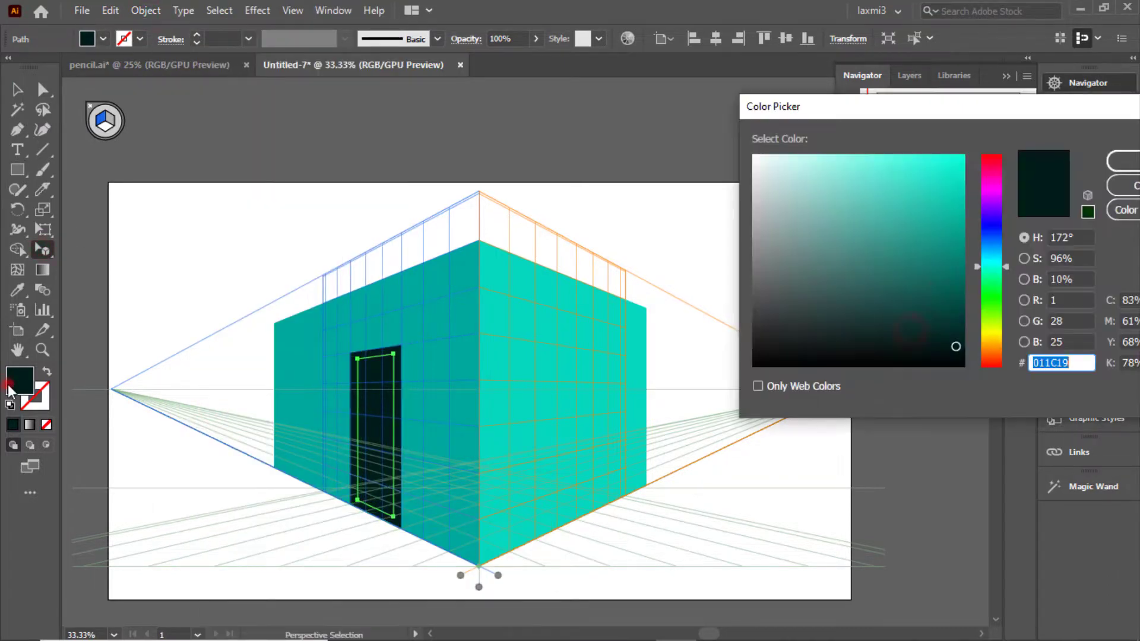
click(1116, 168)
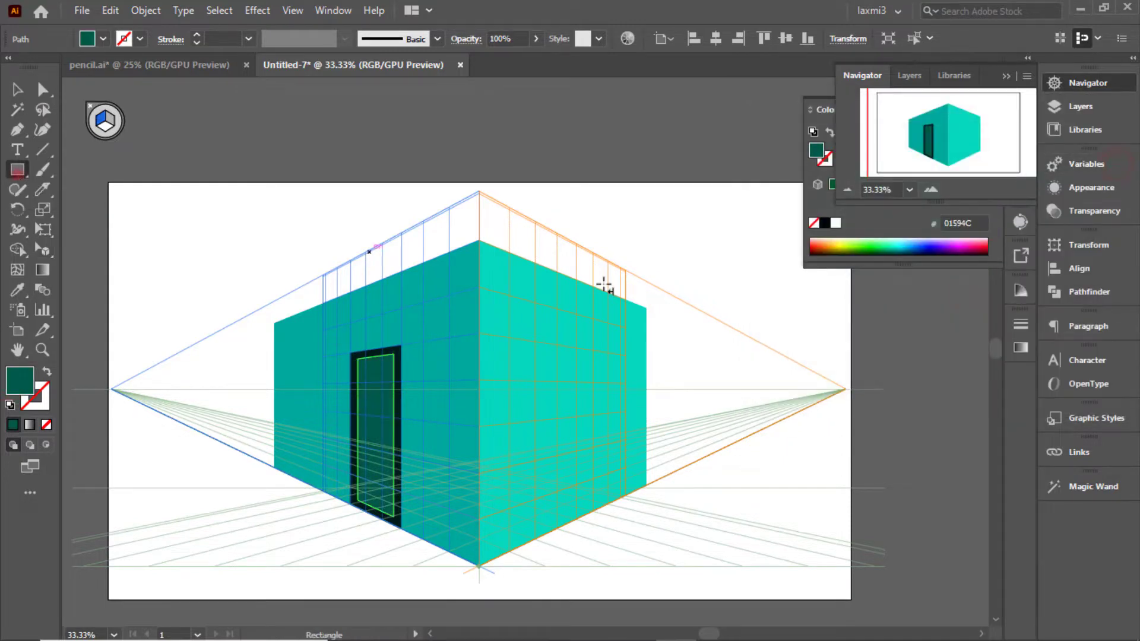
click(932, 189)
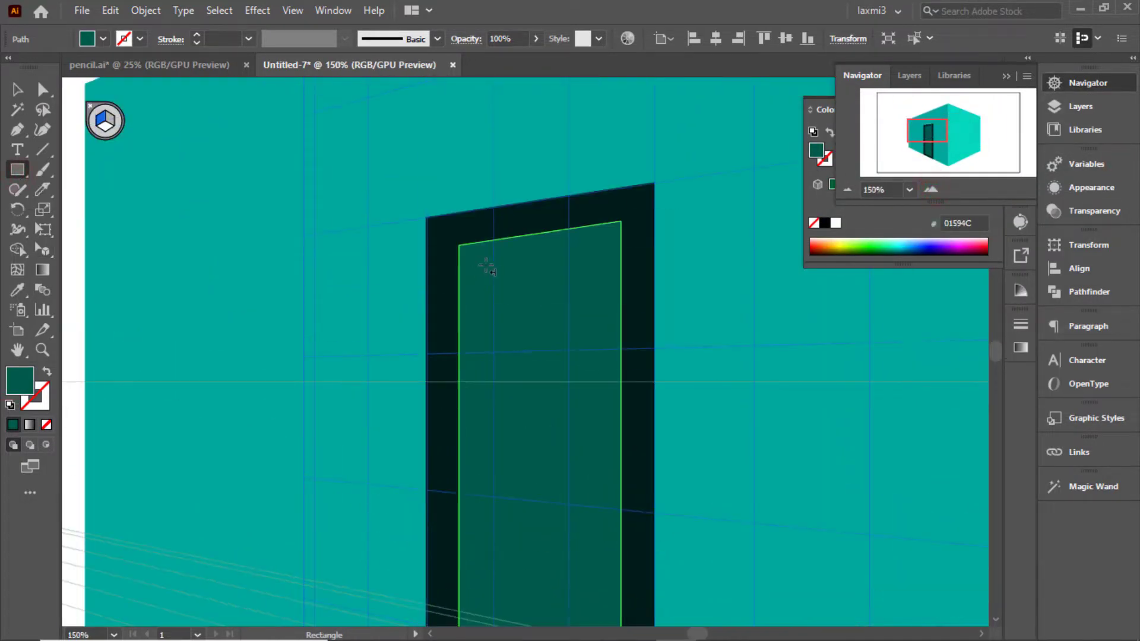
Step: Draw a small pane at the door's top-left filled teal 04967D
drag(477, 263, 514, 352)
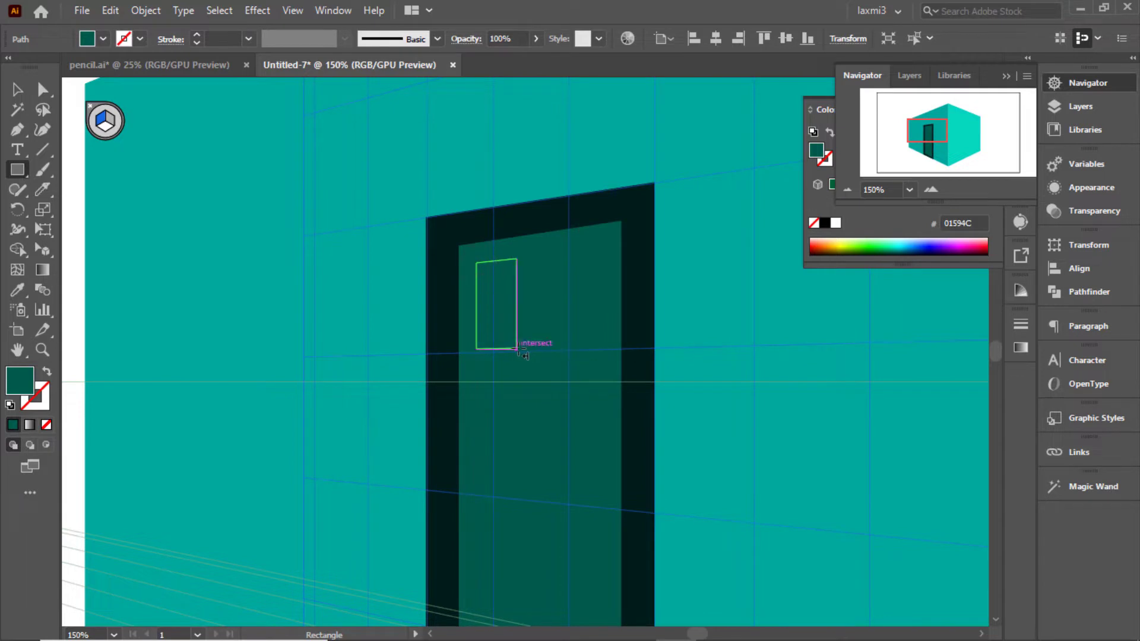
double_click(19, 379)
text(333535)
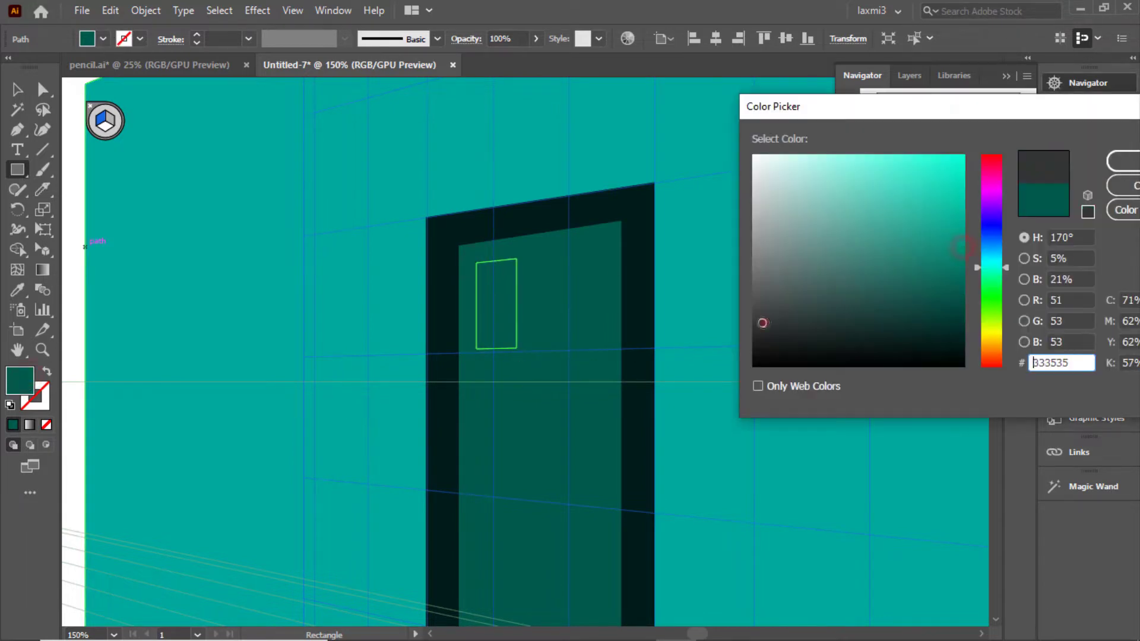
text(04967D)
key(Return)
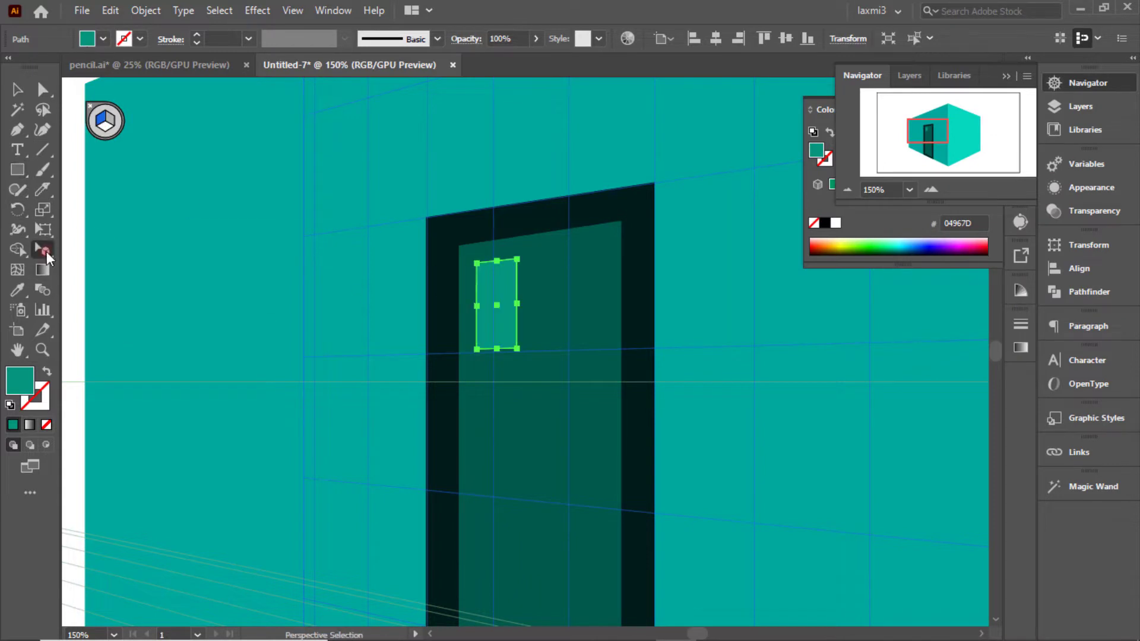
Step: Alt-drag copies of the pane into two columns of rows filling the door panel
drag(501, 323, 582, 324)
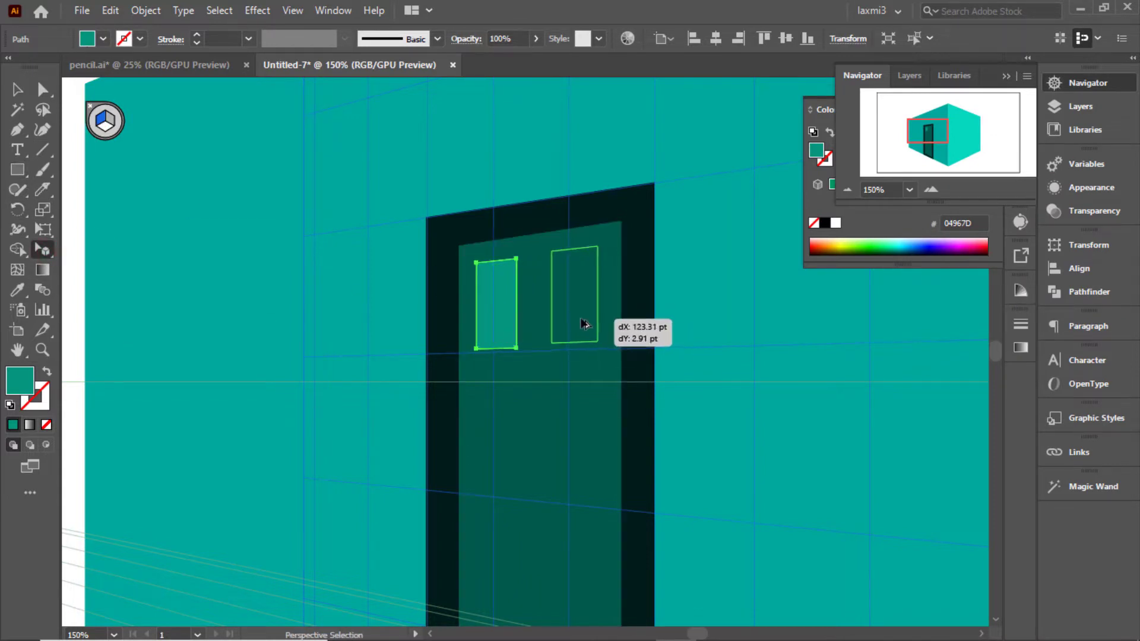
shift+click(500, 322)
mouse_move(576, 311)
mouse_down()
mouse_move(570, 432)
mouse_move(580, 437)
mouse_up()
shift+click(506, 308)
drag(928, 130, 923, 156)
click(847, 190)
click(847, 190)
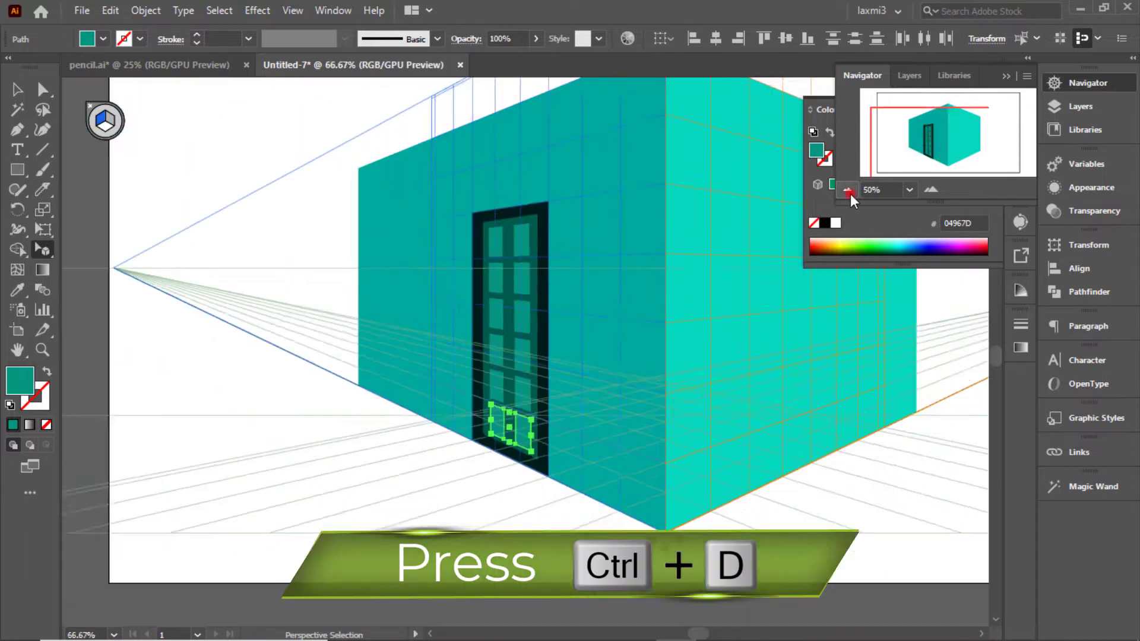
click(16, 88)
click(151, 216)
Step: Bring the perspective grid back and draw a door rectangle on the right wall
key(ctrl+shift+i)
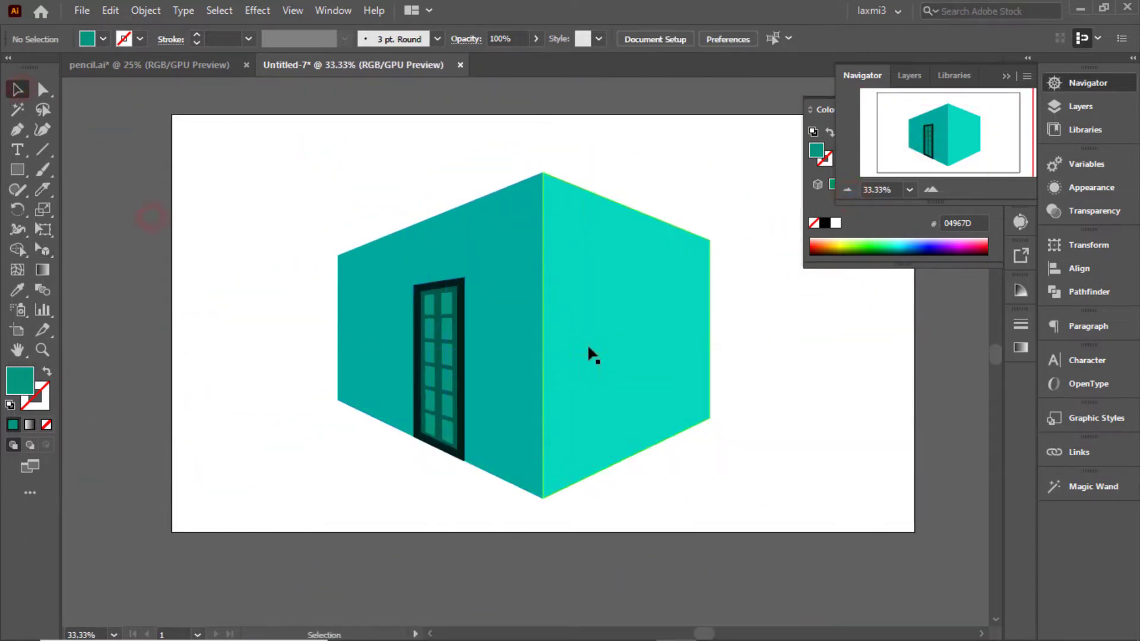
click(860, 461)
key(shift+p)
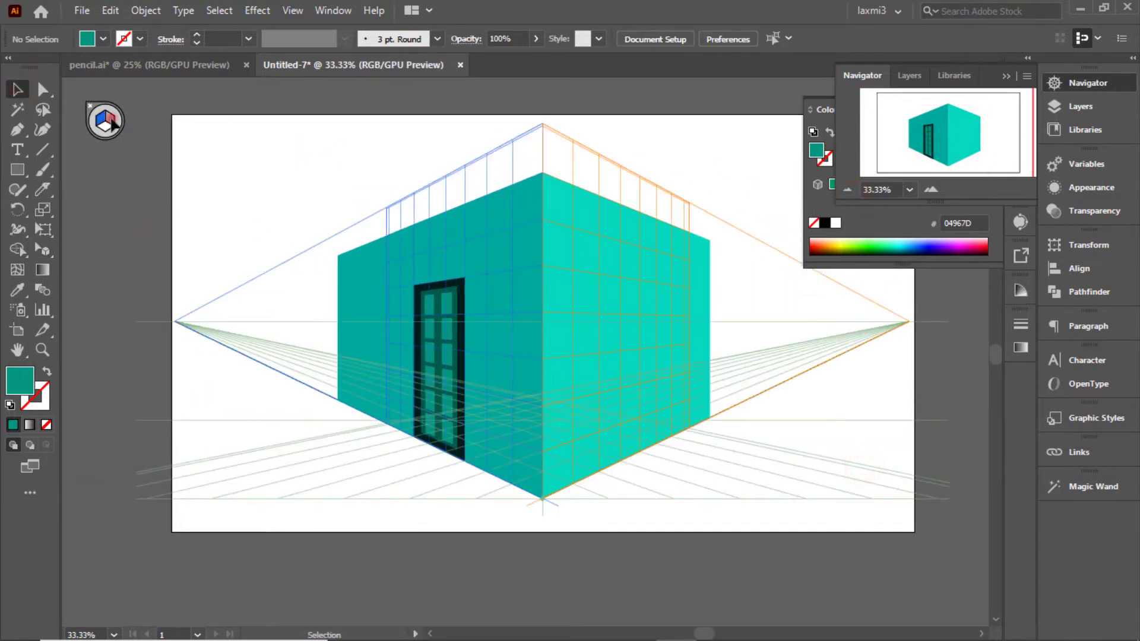
key(shift+v)
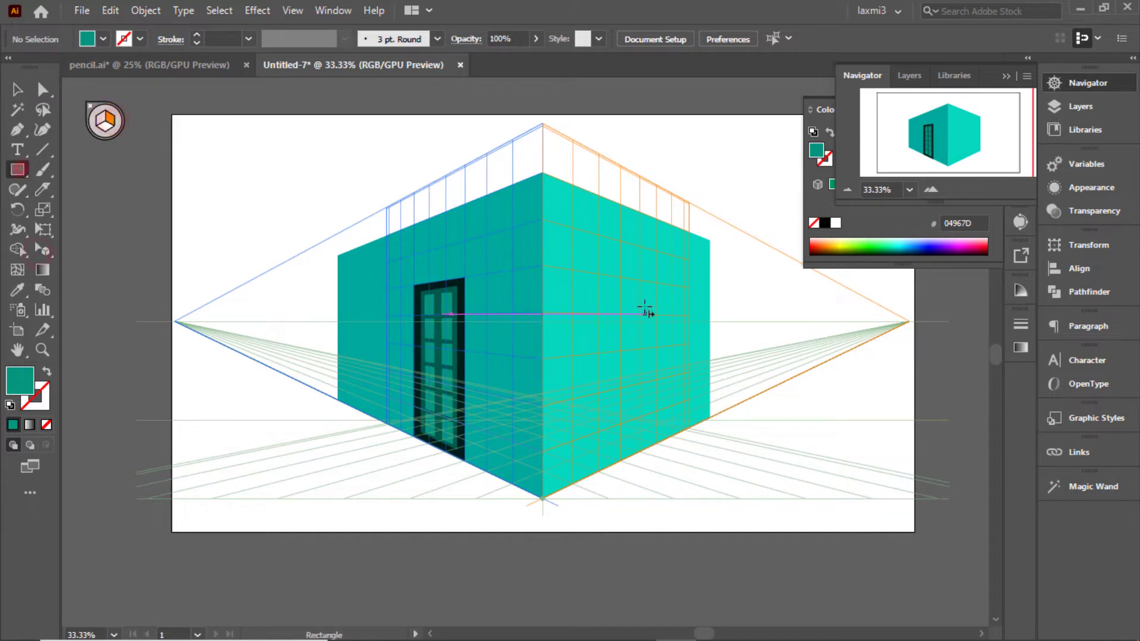
drag(575, 311, 630, 449)
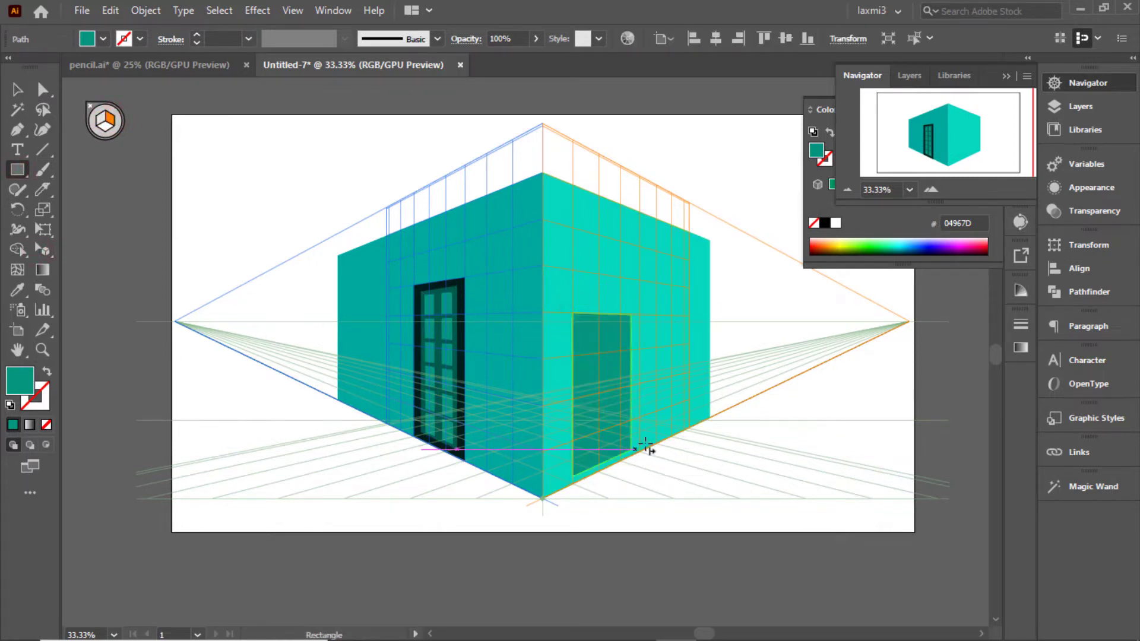
click(930, 189)
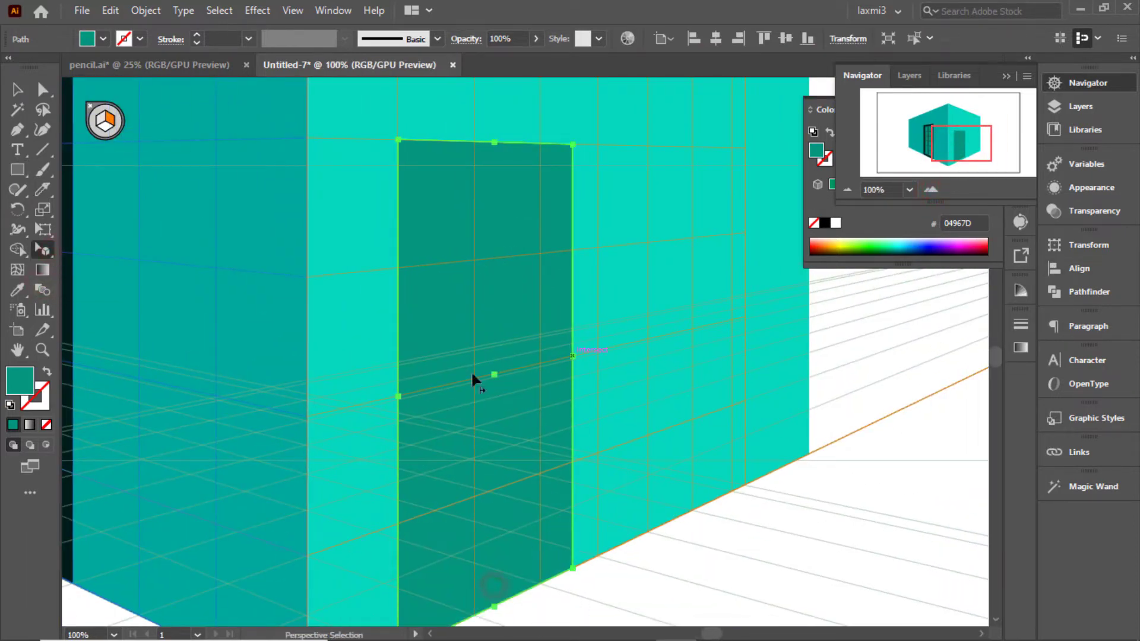
Step: Slide the right door rectangle rightward, raise its top, and offset its path by -15 px
drag(397, 393, 452, 392)
drag(572, 356, 621, 357)
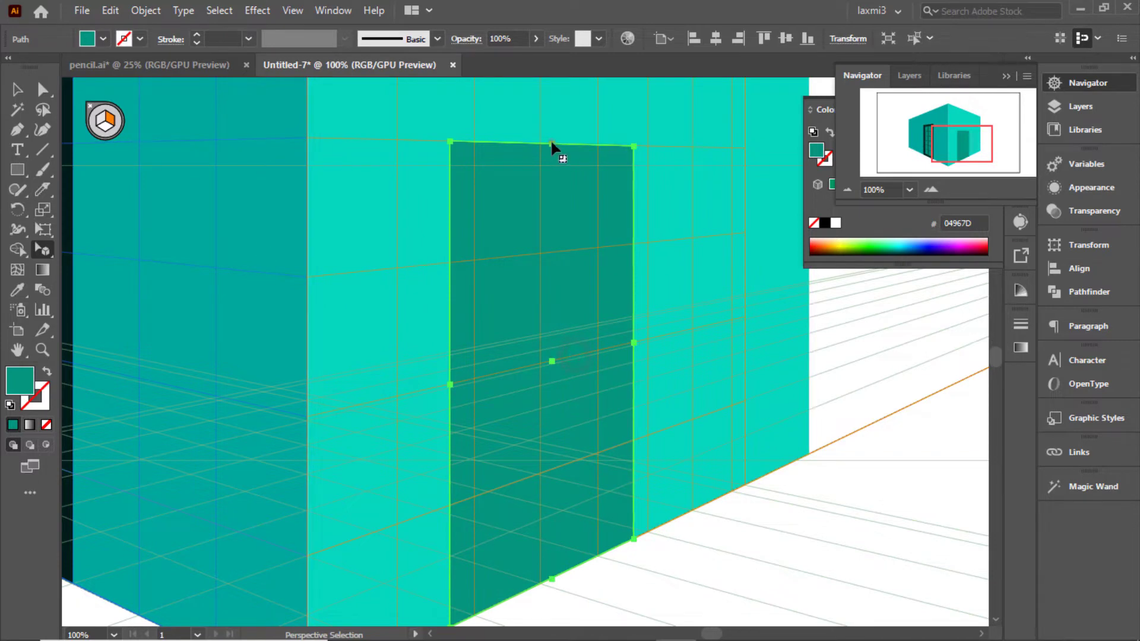
drag(551, 144, 552, 94)
click(137, 10)
click(490, 468)
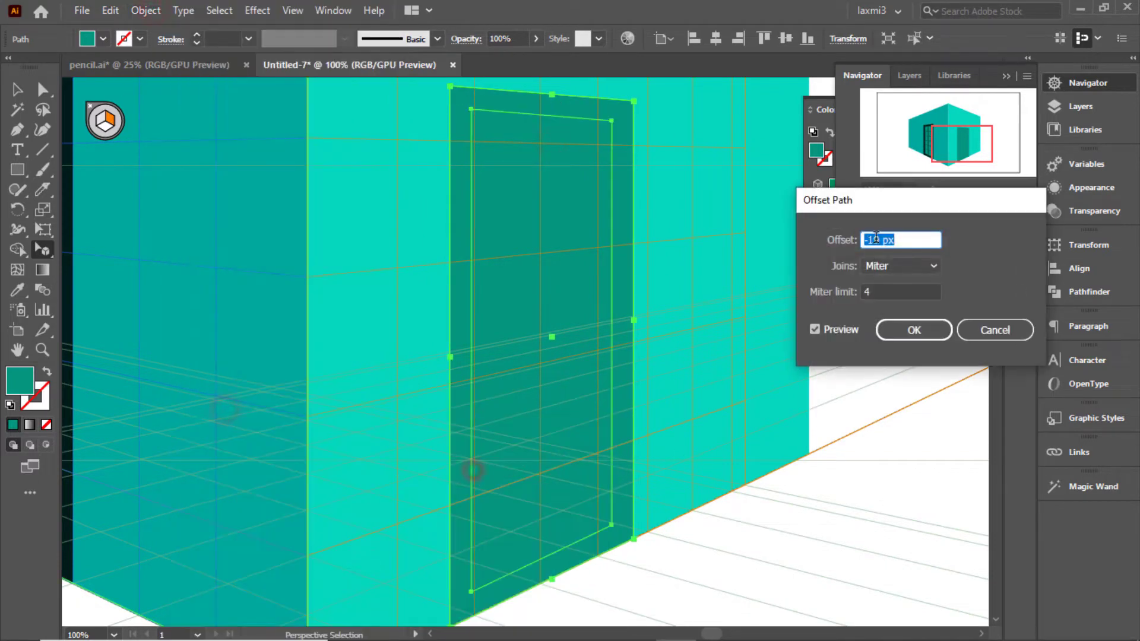
text(-15)
click(915, 330)
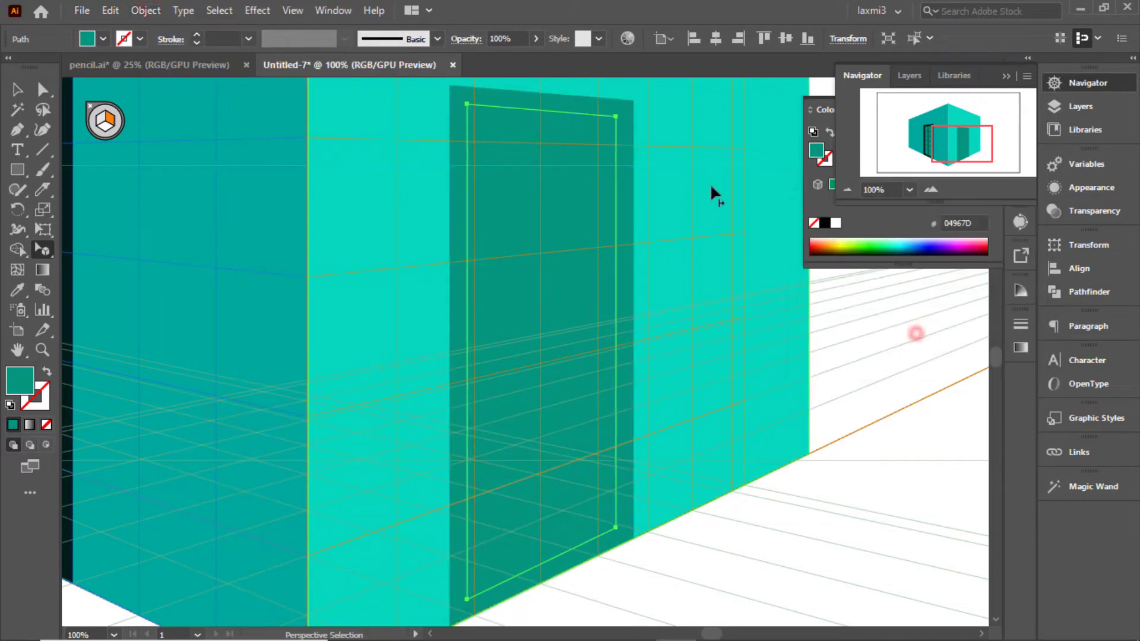
Step: Fill the inner panel grey 808080 and the frame dark grey 4D4D4D, then draw the first pane
click(103, 38)
click(81, 115)
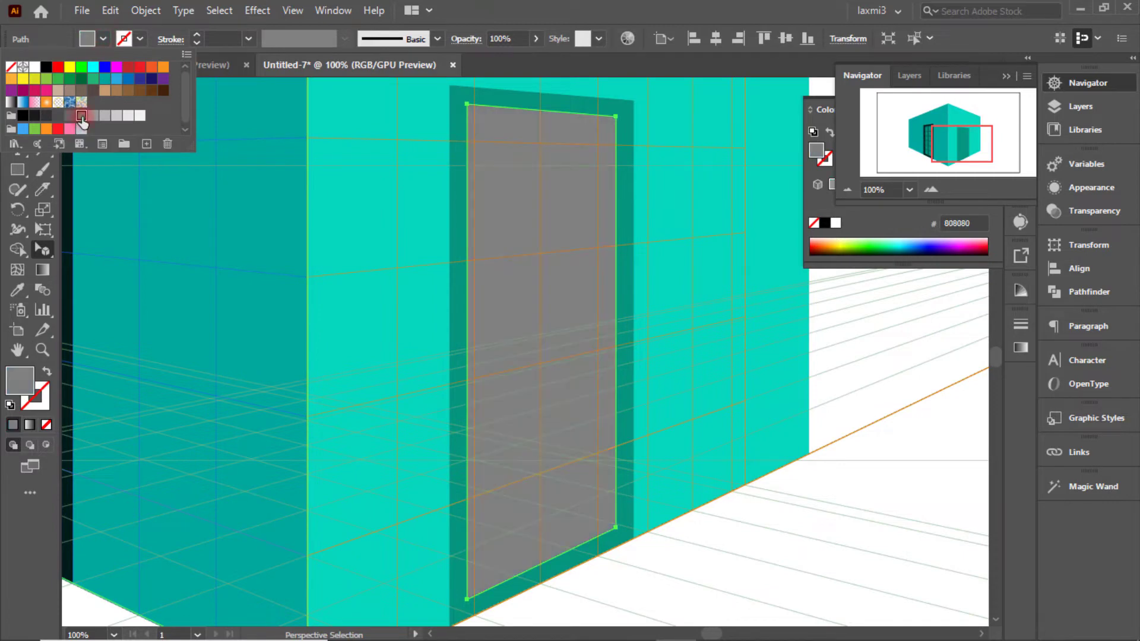
click(453, 286)
click(103, 38)
click(58, 115)
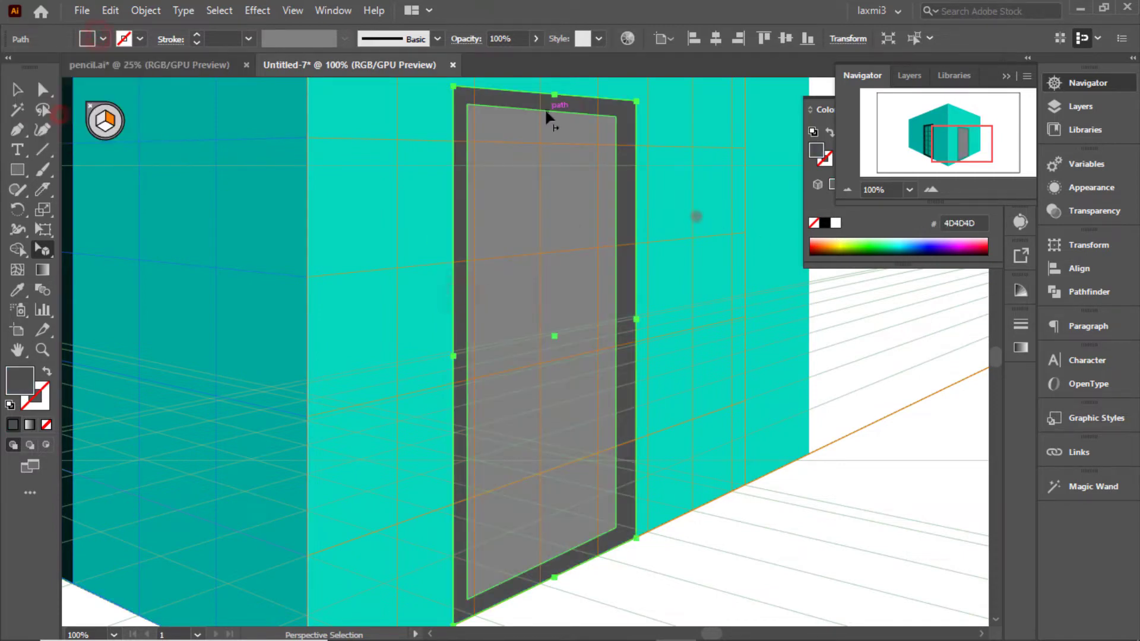
key(m)
mouse_move(496, 133)
mouse_down()
mouse_move(540, 170)
mouse_move(540, 256)
mouse_up()
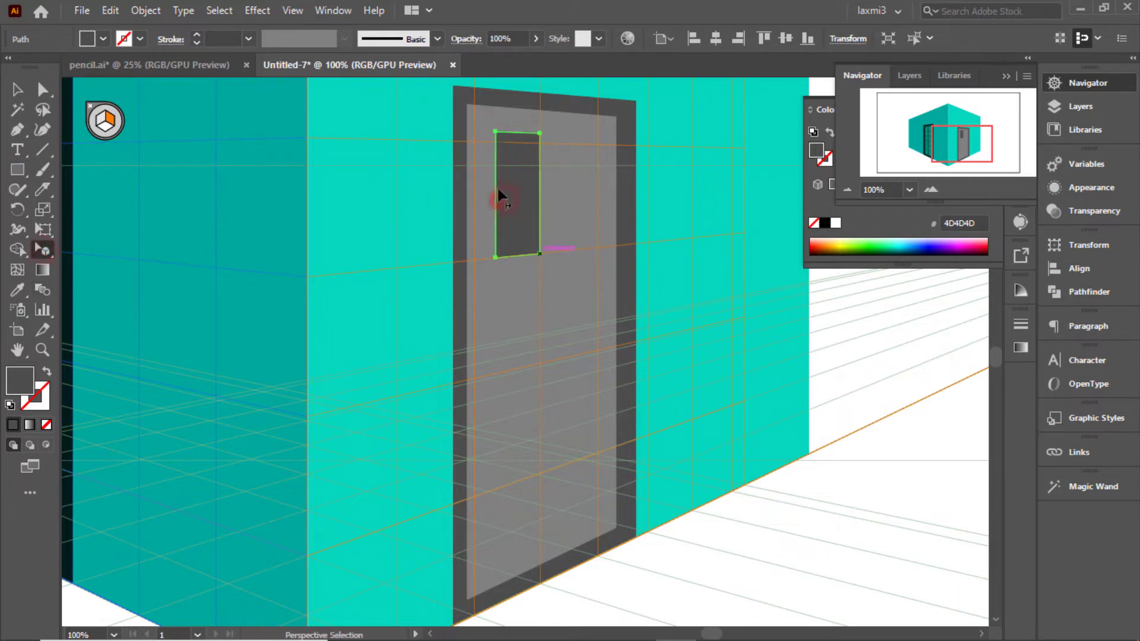
Step: Alt-drag copies of the first pane into a 2×3 grid on the right door
drag(520, 192, 512, 178)
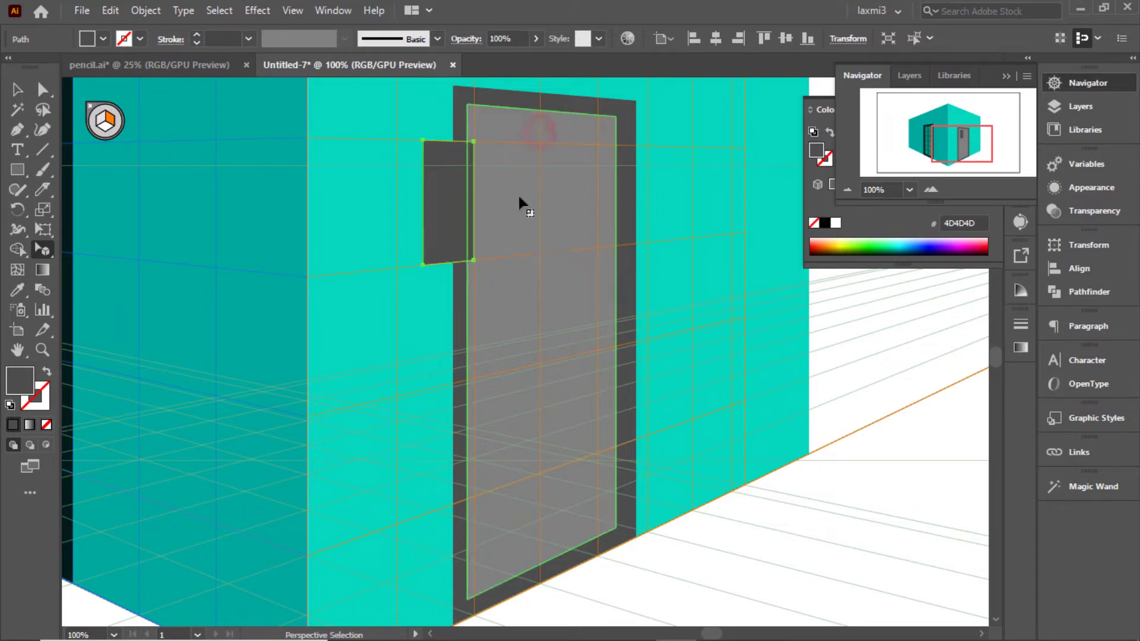
mouse_move(516, 213)
mouse_down()
mouse_move(580, 220)
mouse_move(503, 225)
mouse_up()
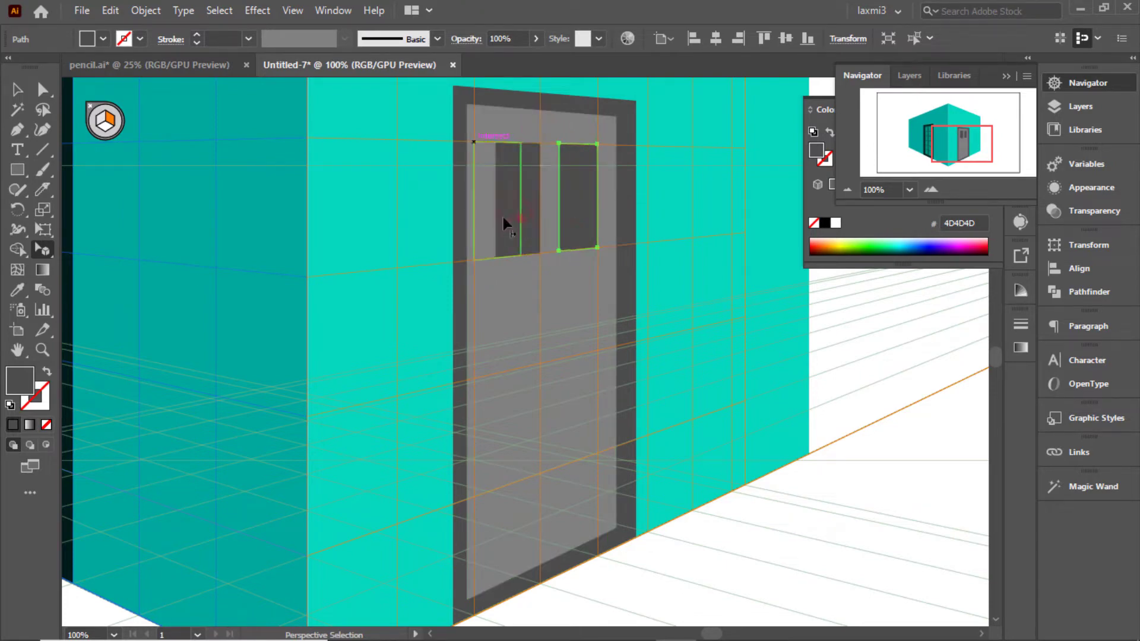
shift+click(586, 226)
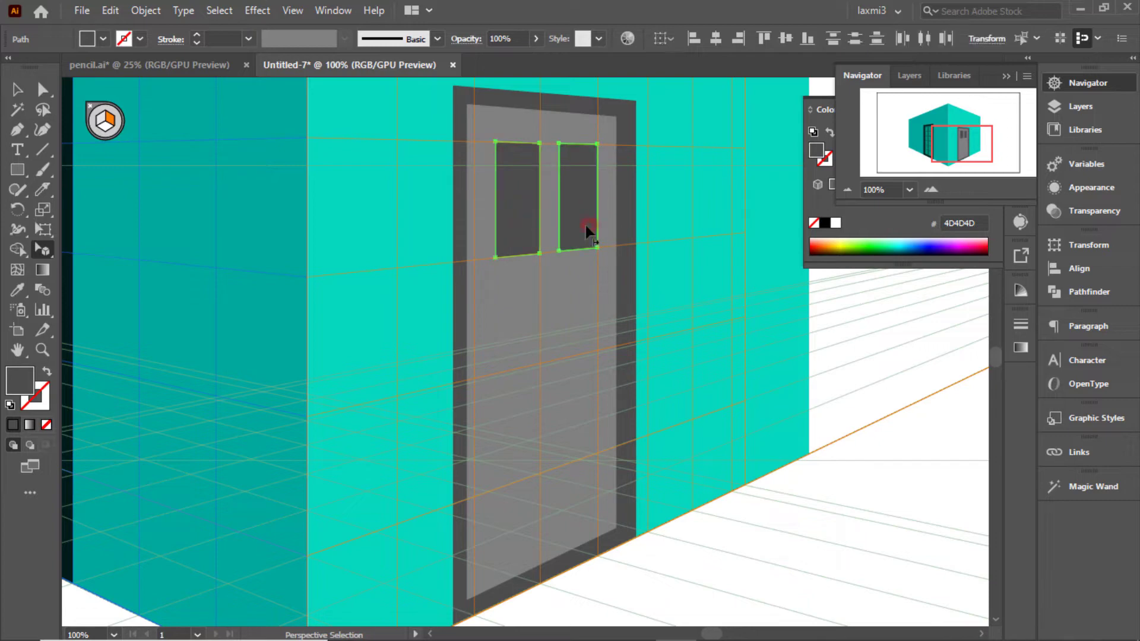
drag(585, 226, 590, 362)
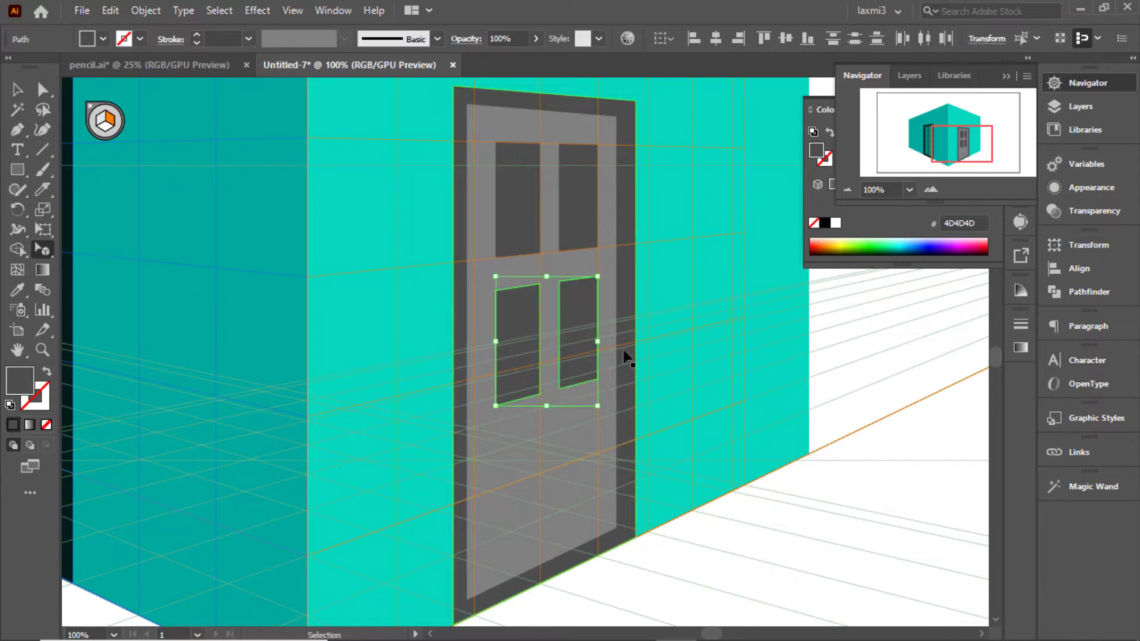
click(578, 330)
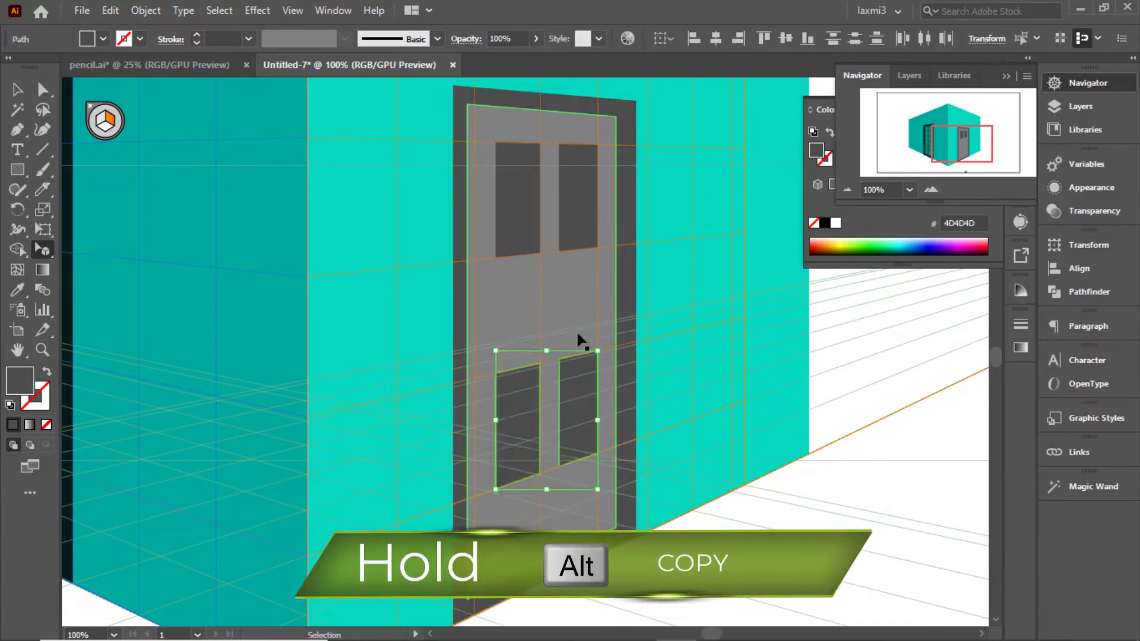
drag(579, 330, 580, 472)
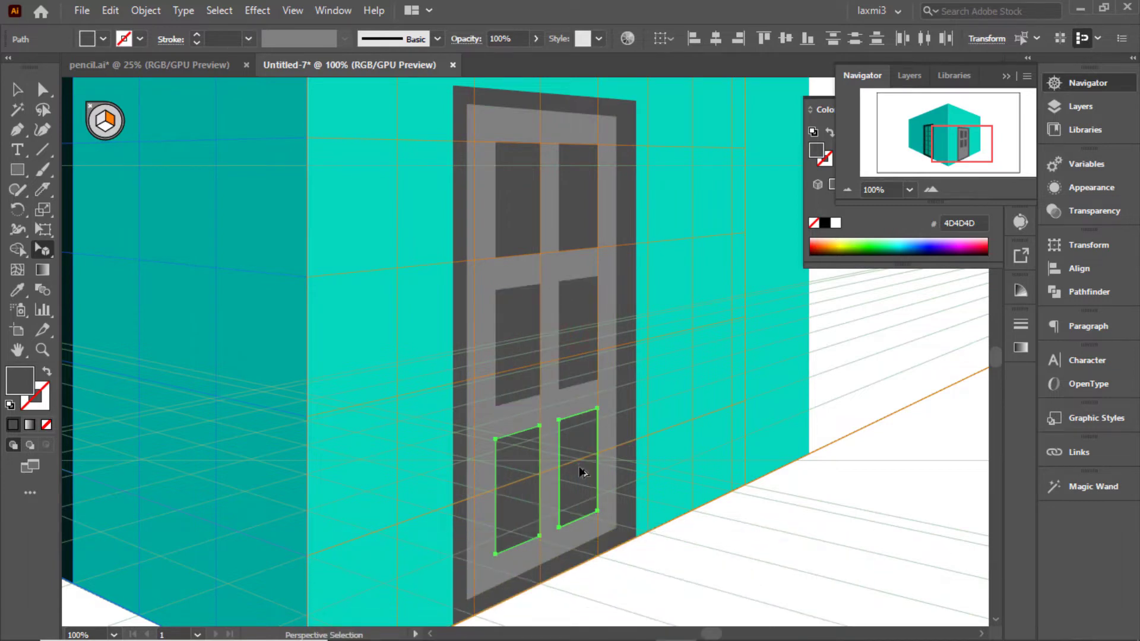
Step: Select all six panes and fill them light grey B3B3B3
click(576, 181)
shift+click(507, 207)
shift+click(598, 336)
shift+click(516, 487)
shift+click(579, 475)
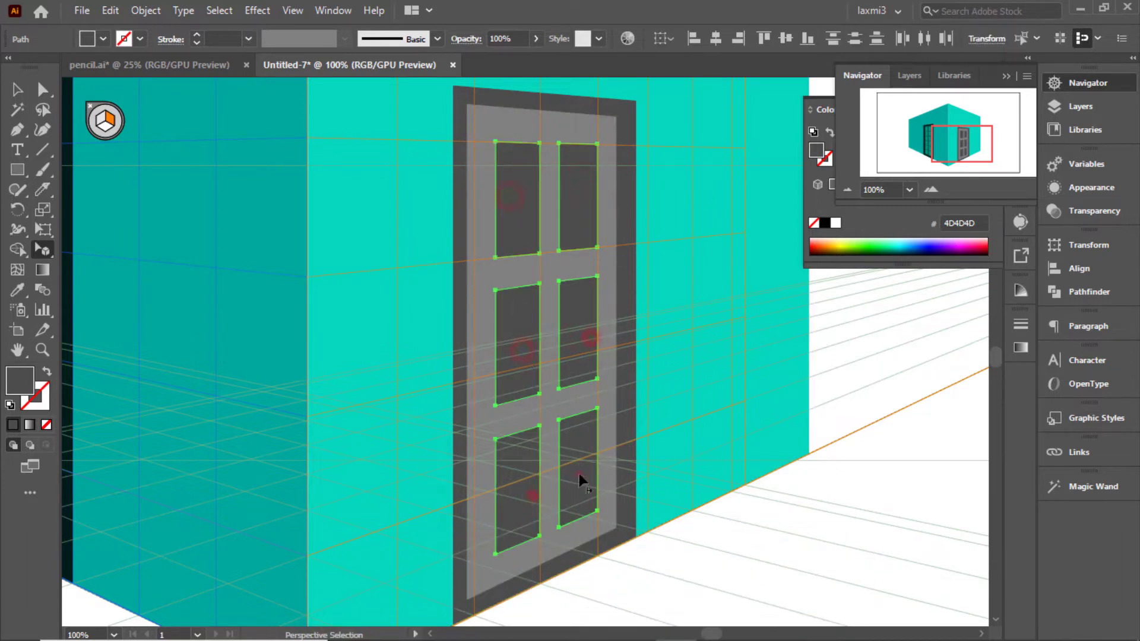
click(103, 38)
click(116, 116)
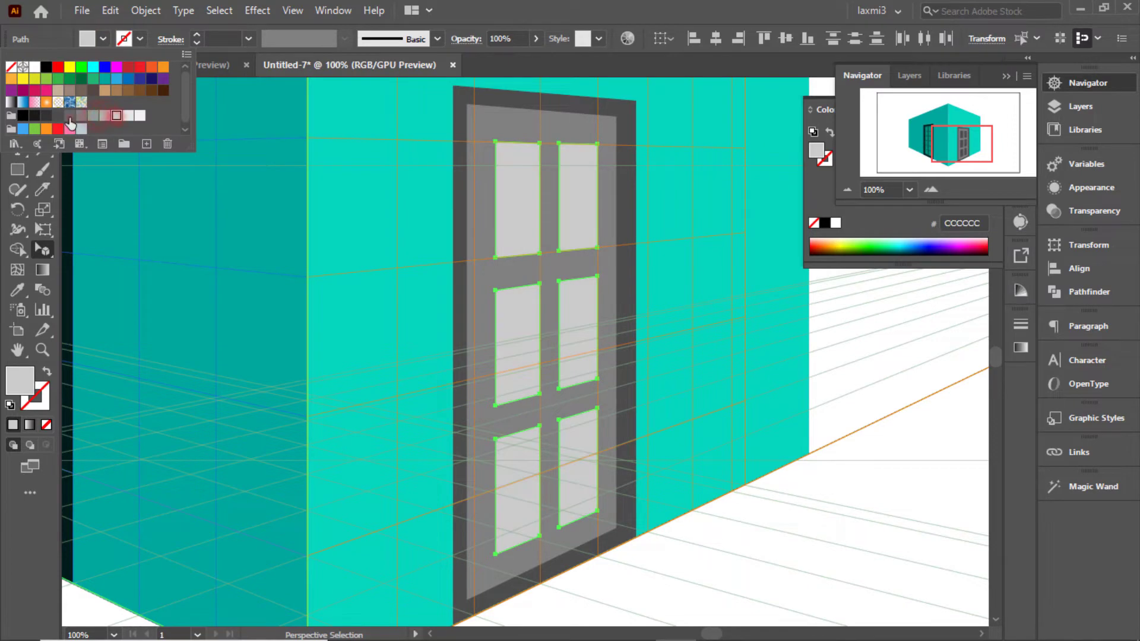
click(104, 116)
key(v)
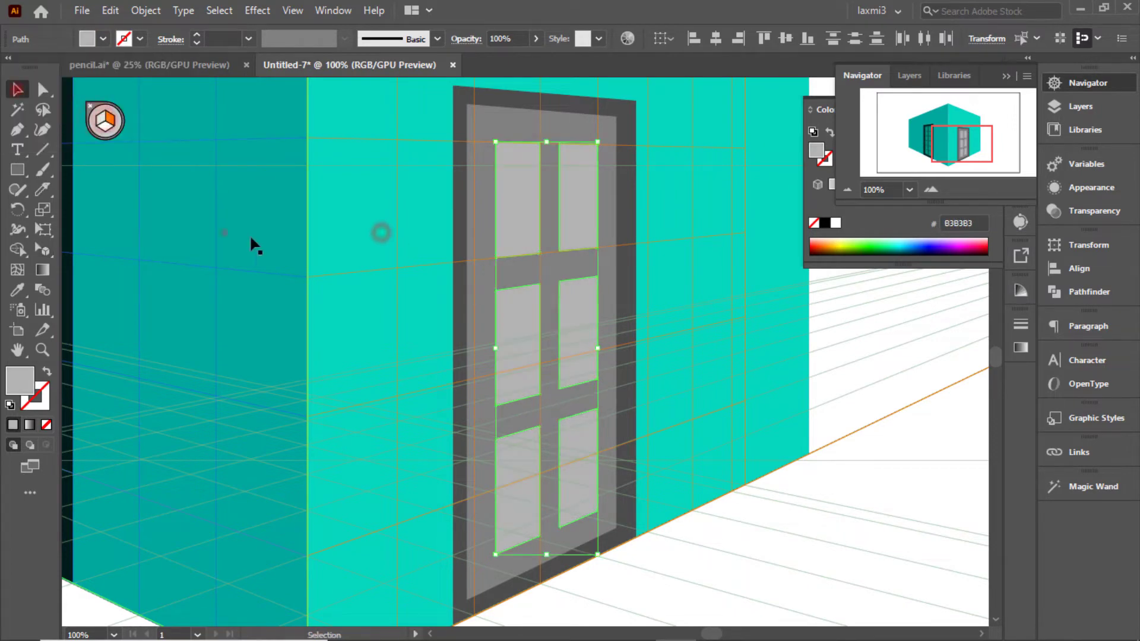
click(226, 235)
Step: Hide the perspective grid and recolour the right door's frame near-black
click(848, 189)
click(848, 188)
click(847, 189)
key(ctrl+shift+i)
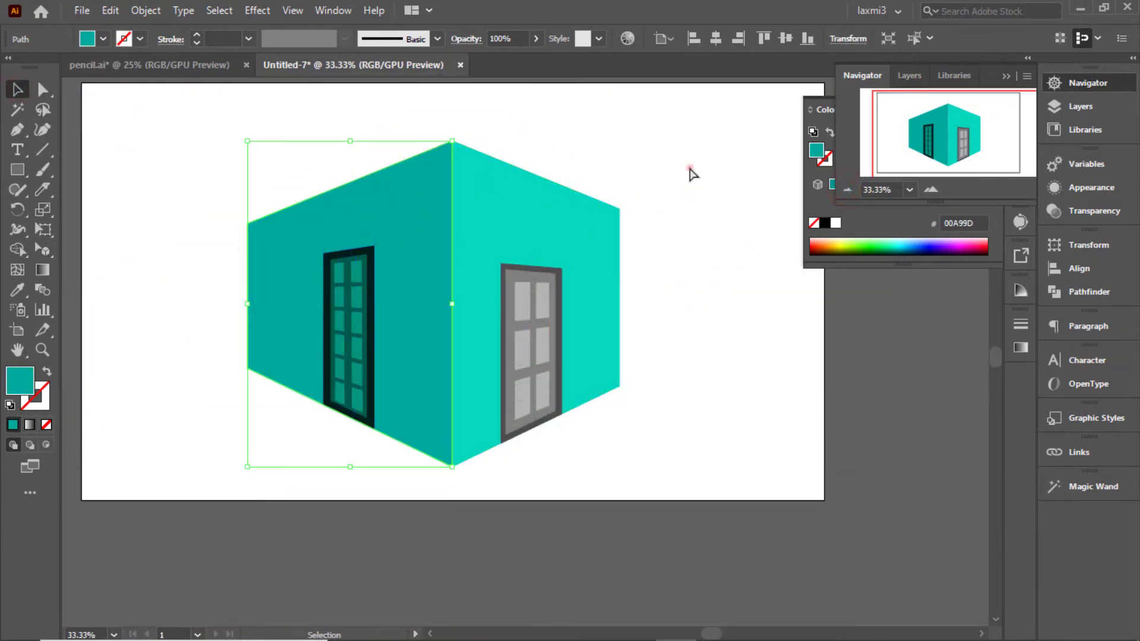
click(688, 171)
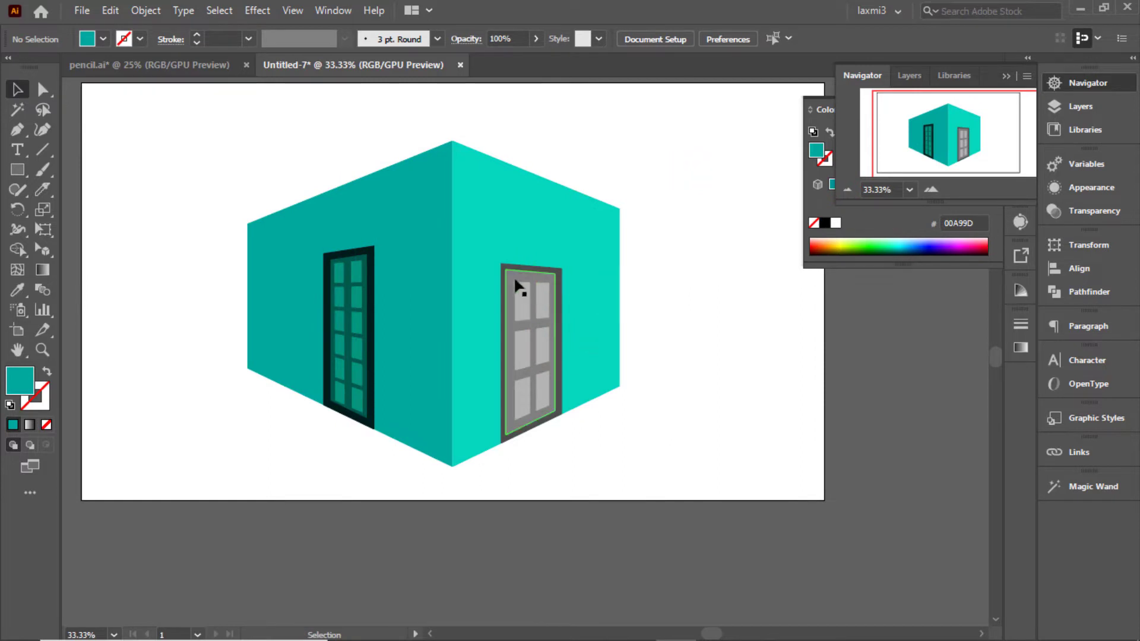
click(505, 333)
click(102, 38)
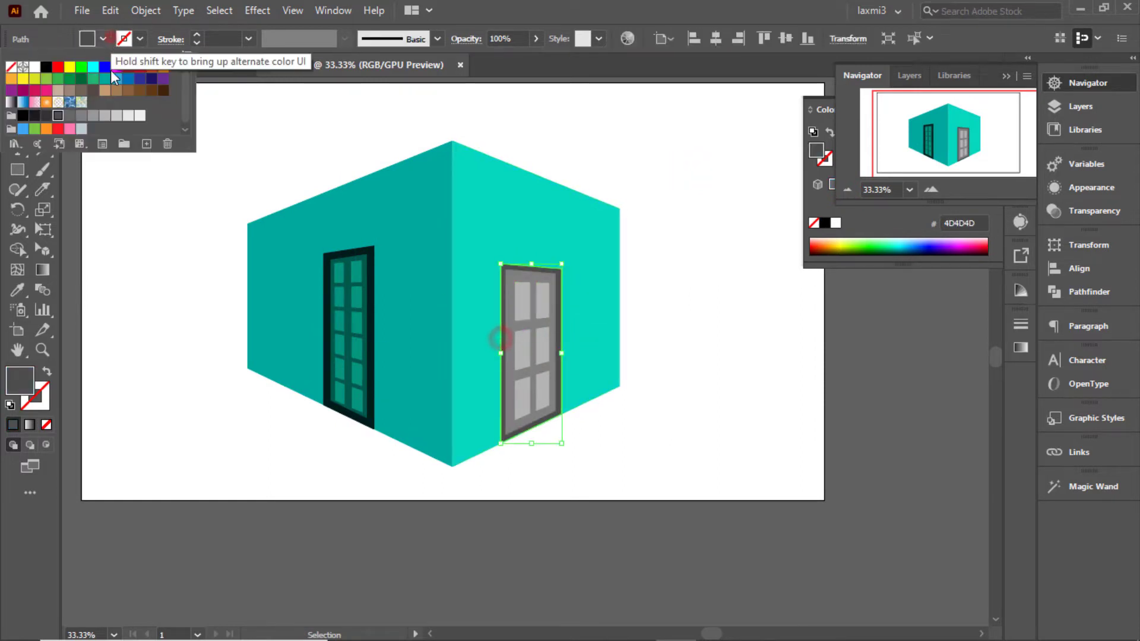
click(105, 84)
double_click(20, 377)
click(968, 350)
key(Return)
click(674, 331)
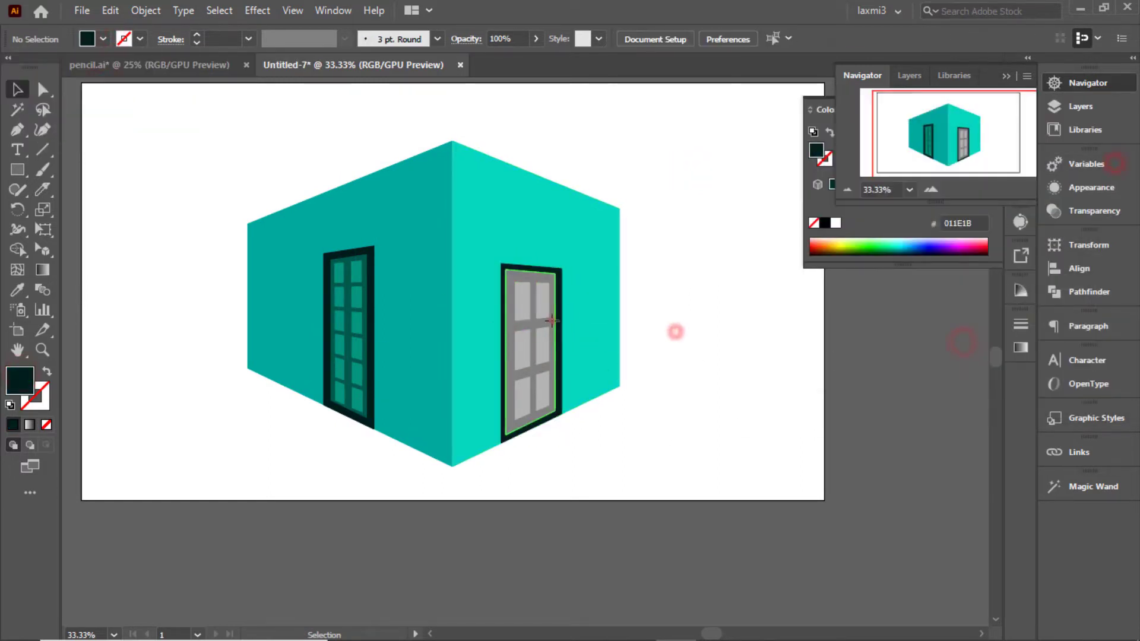
Step: Fill the right door's inner panel dark teal to match the left door
click(546, 321)
click(102, 38)
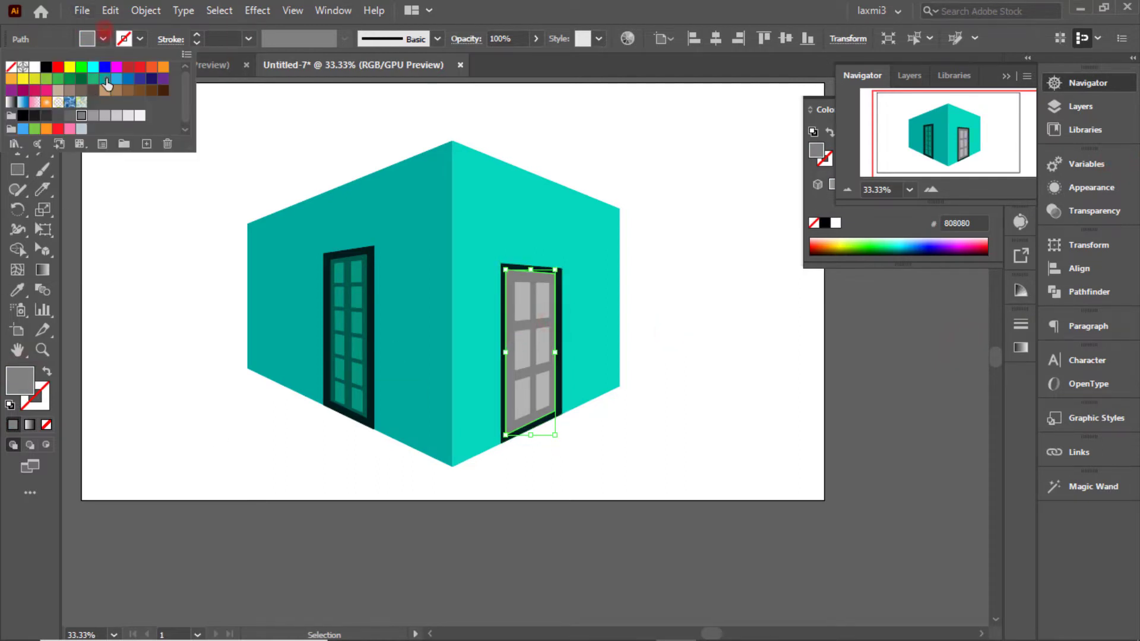
click(102, 82)
click(216, 294)
click(681, 234)
click(549, 321)
click(656, 295)
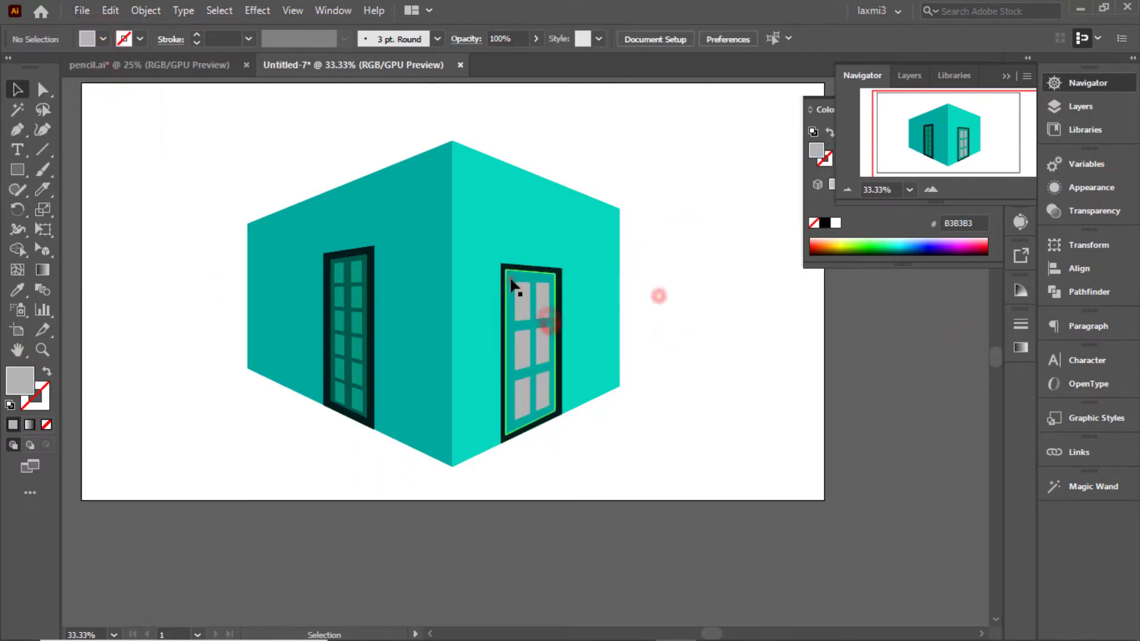
click(516, 287)
double_click(19, 379)
click(963, 295)
key(Return)
click(714, 291)
Step: Fill the right door's six panes teal and show the perspective grid again
click(522, 303)
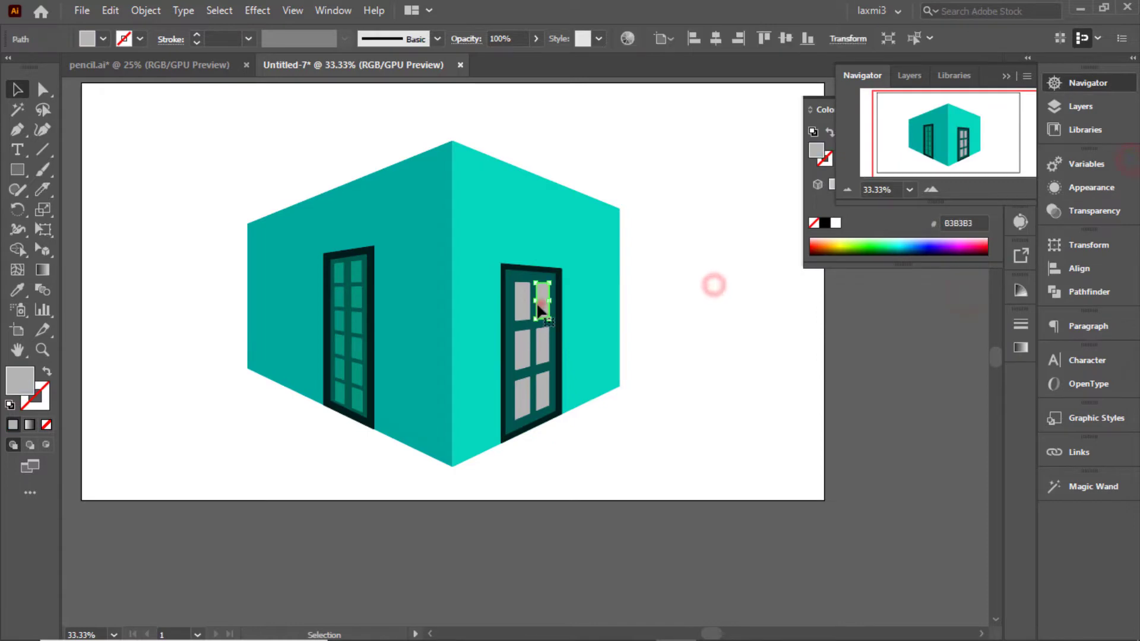
shift+click(522, 353)
shift+click(524, 399)
shift+click(541, 397)
click(103, 39)
click(104, 78)
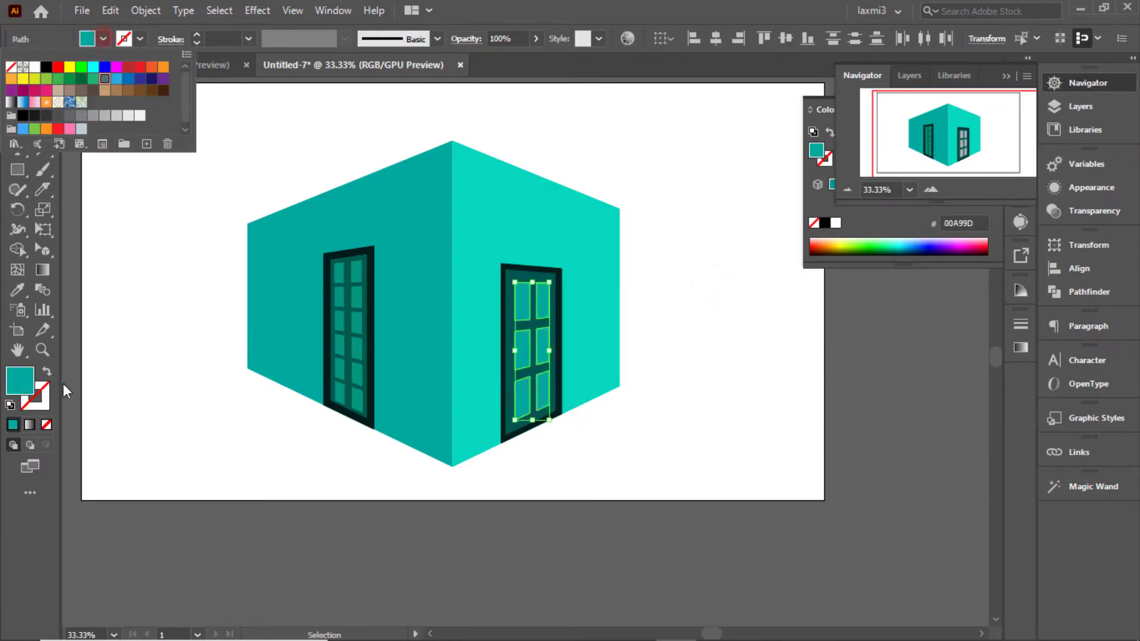
click(721, 293)
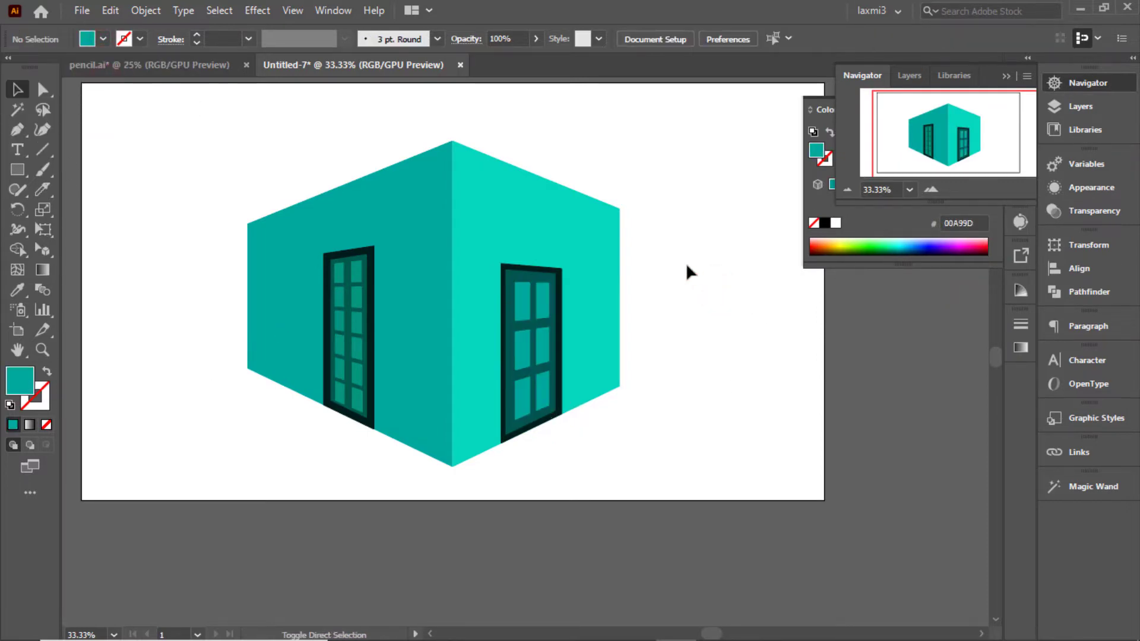
key(ctrl+shift+i)
Step: Narrow the right door frame slightly in perspective, then pan up to the building's top
click(930, 190)
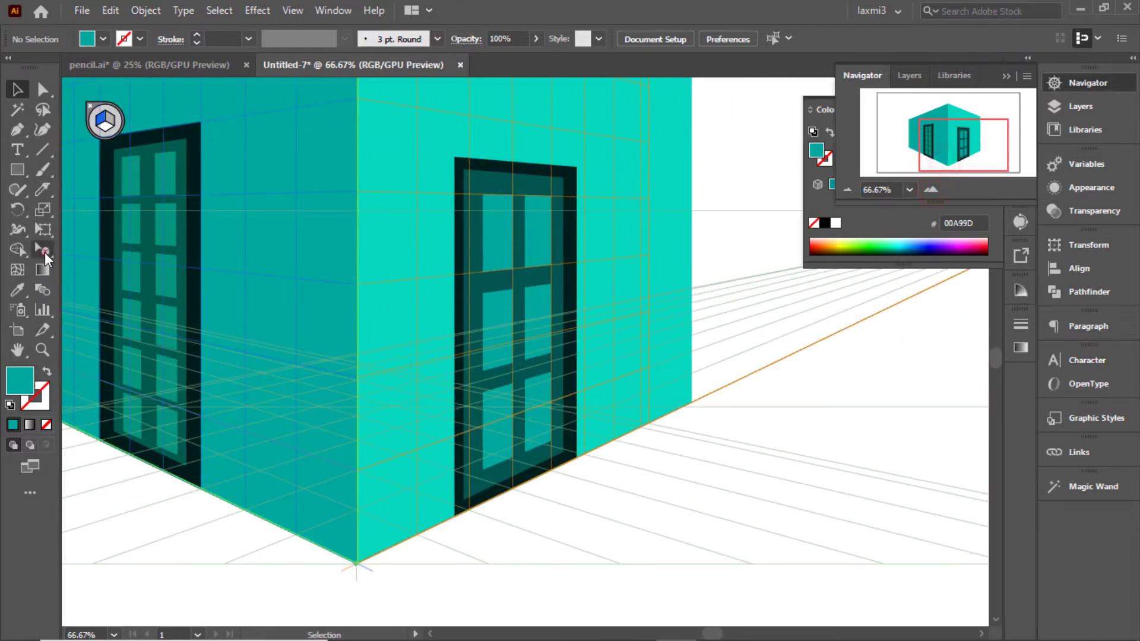
click(43, 250)
click(574, 312)
drag(575, 316, 569, 320)
click(468, 308)
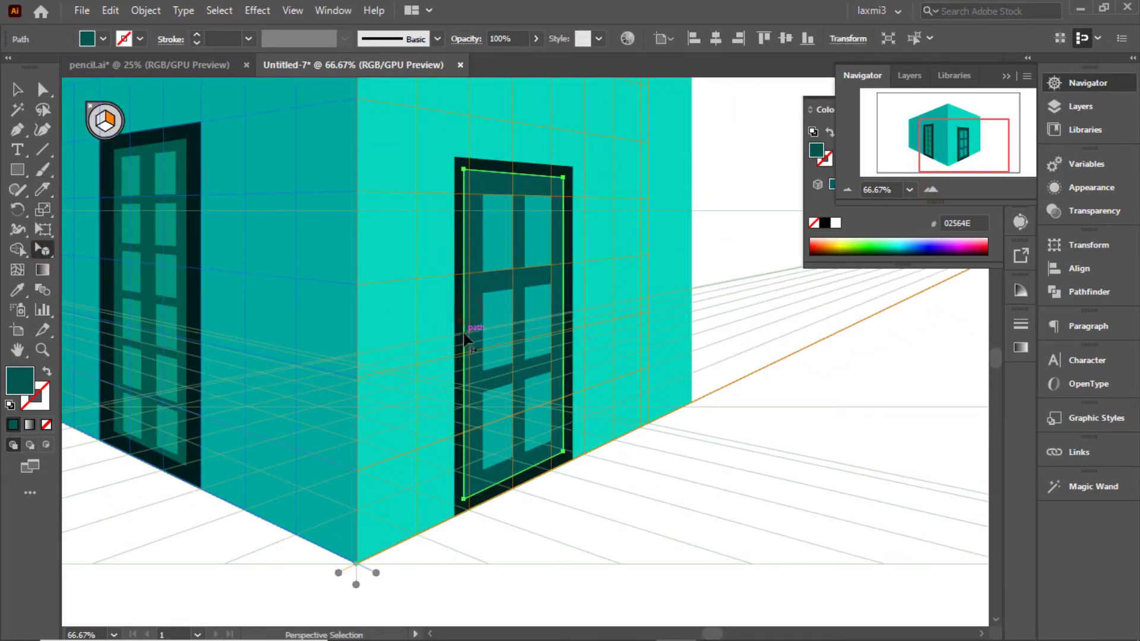
click(722, 207)
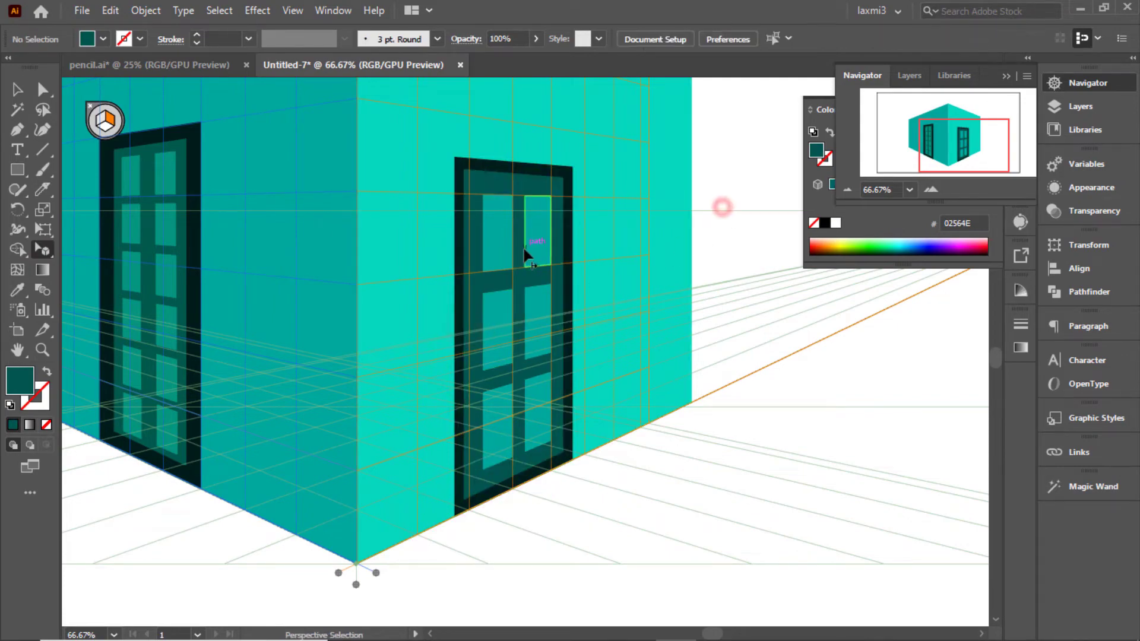
click(505, 249)
click(817, 485)
drag(971, 153, 965, 113)
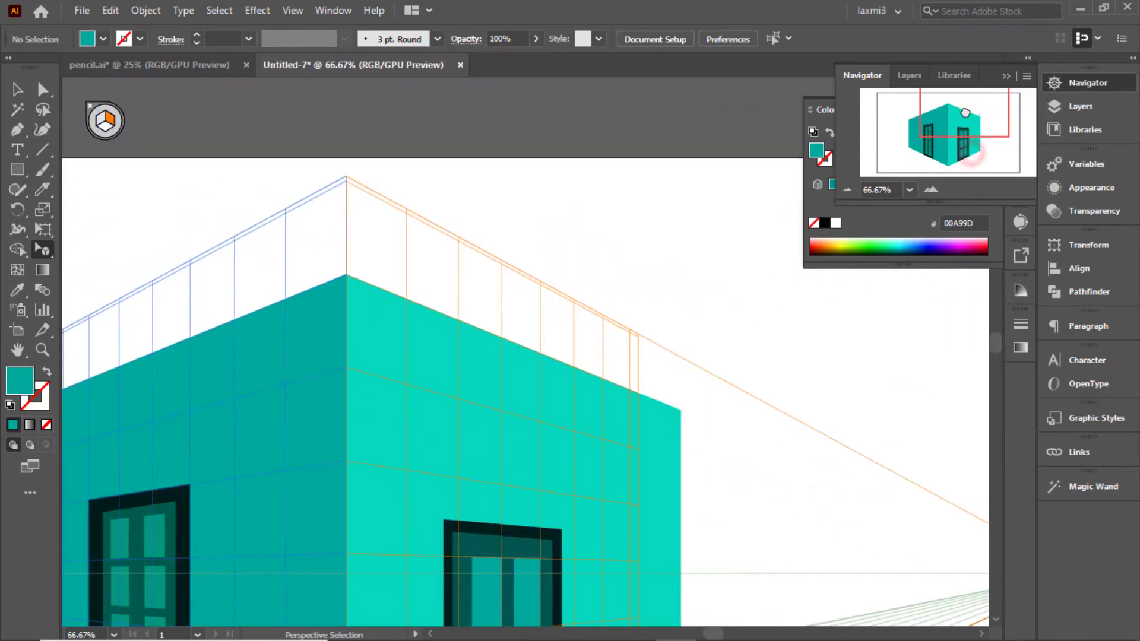
Step: Line the right wall's top with light teal battlement blocks sampled from the wall colour
drag(371, 221, 406, 297)
click(103, 39)
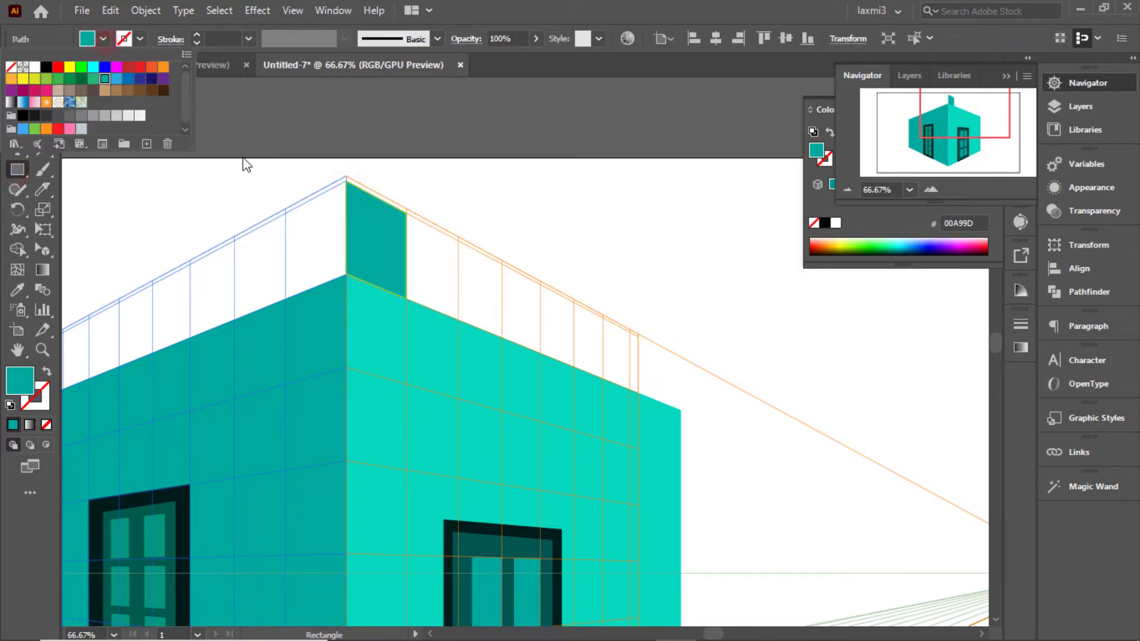
key(Escape)
click(379, 337)
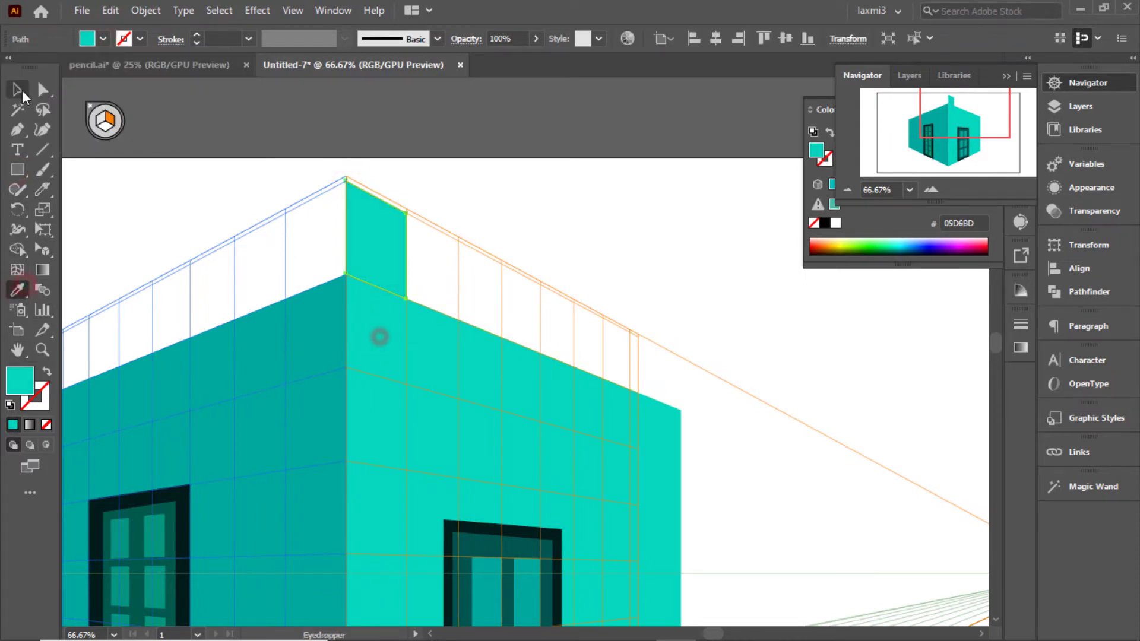
click(47, 251)
drag(396, 252, 490, 302)
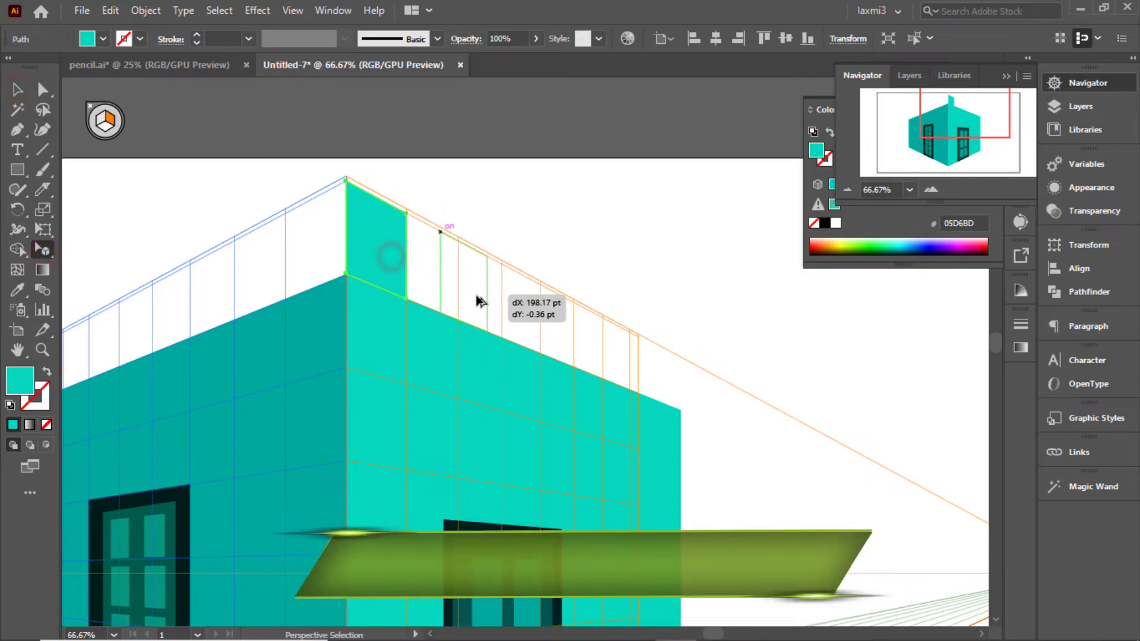
key(ctrl+d)
key(ctrl+d)
key(ctrl+d)
Step: Add a darker teal battlement block at the left wall's top corner
click(17, 169)
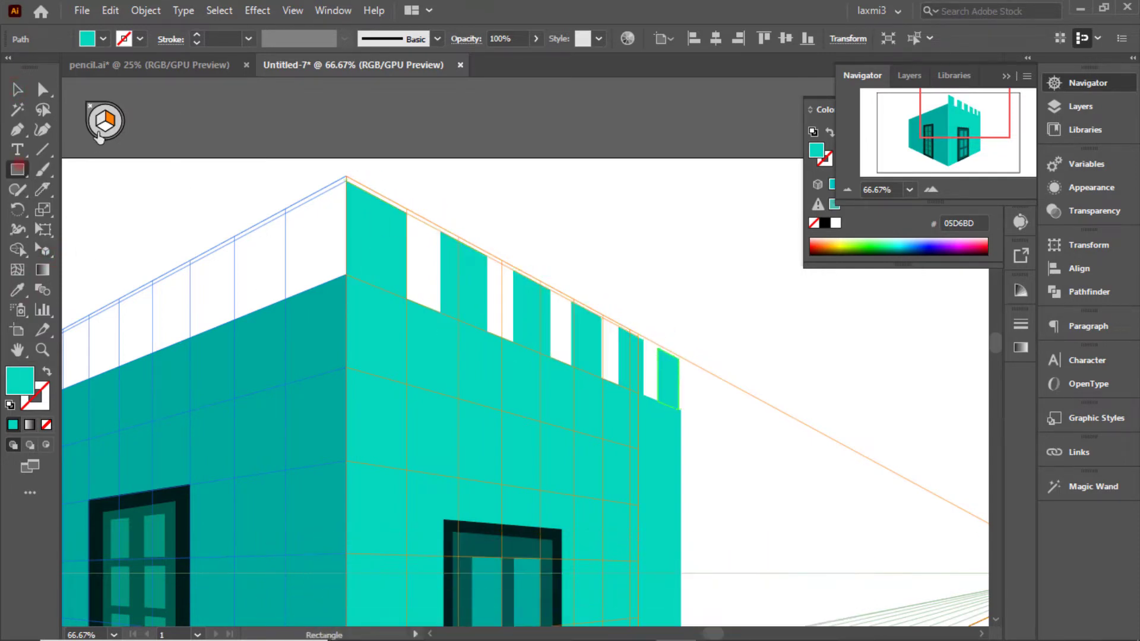
drag(285, 211, 346, 274)
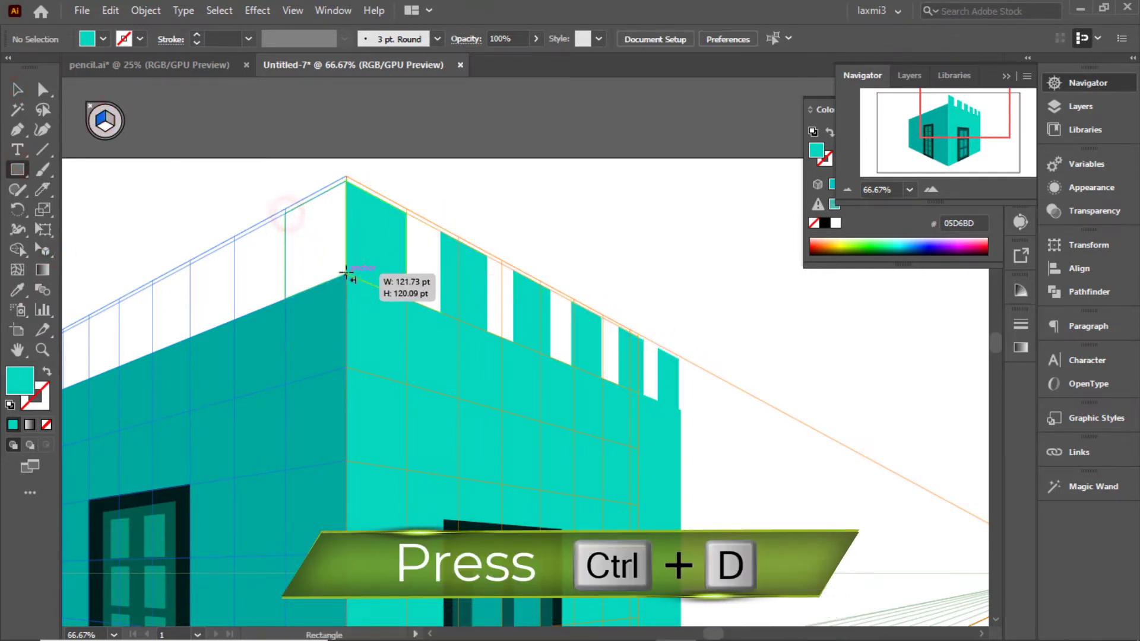
click(102, 39)
click(105, 88)
key(Escape)
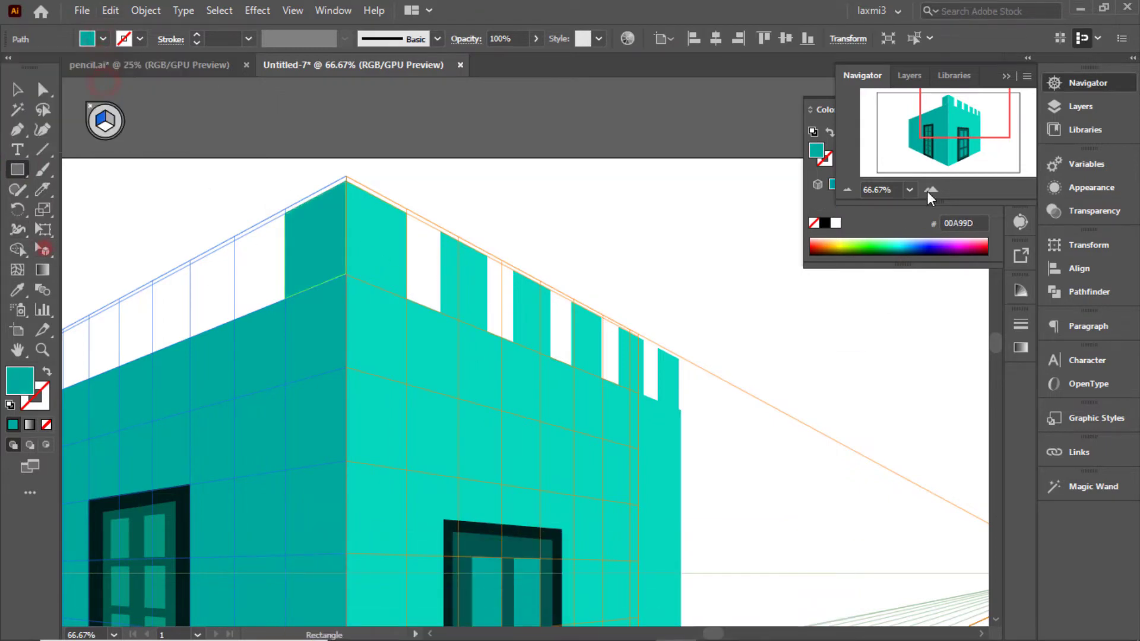
click(930, 189)
click(929, 189)
Step: Copy the darker battlement repeatedly leftward along the left wall's top
click(348, 405)
click(614, 329)
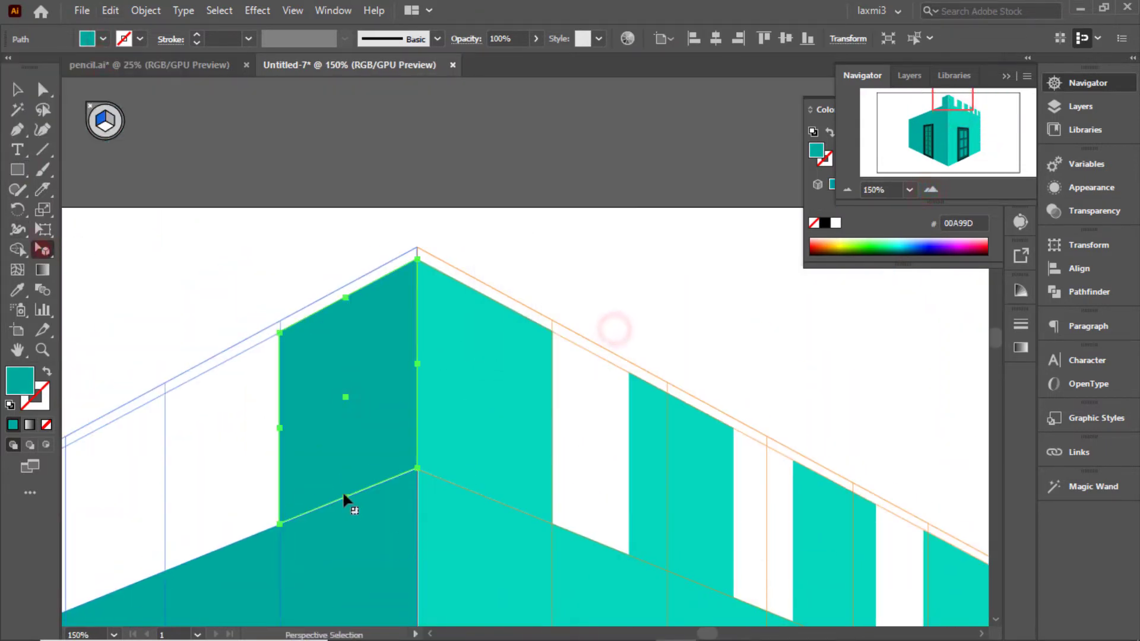
click(607, 272)
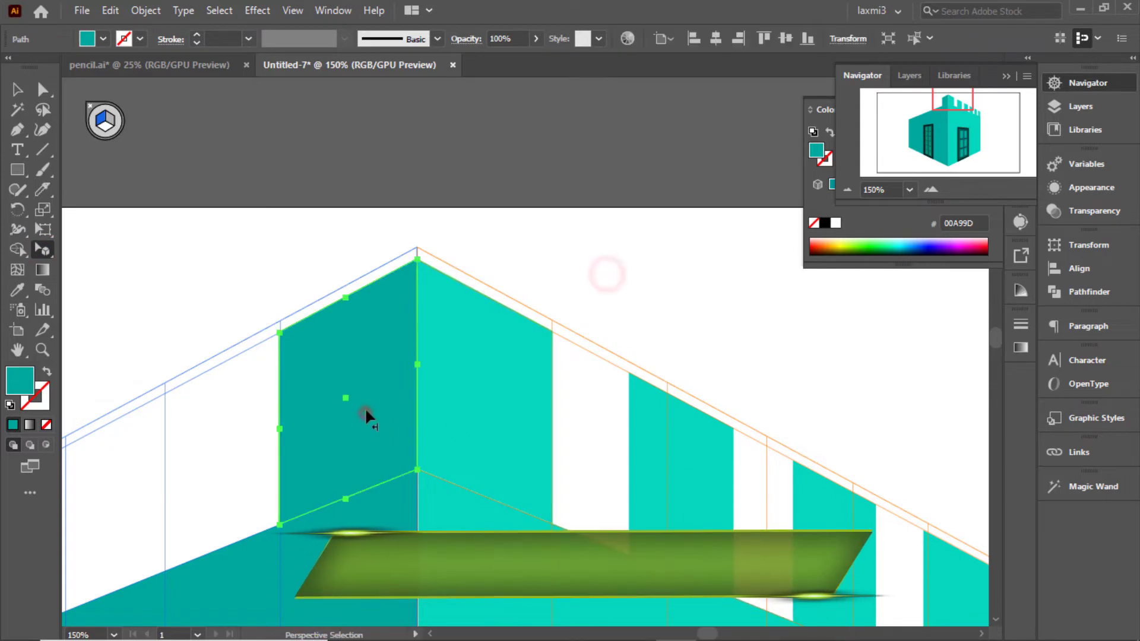
drag(365, 409, 178, 499)
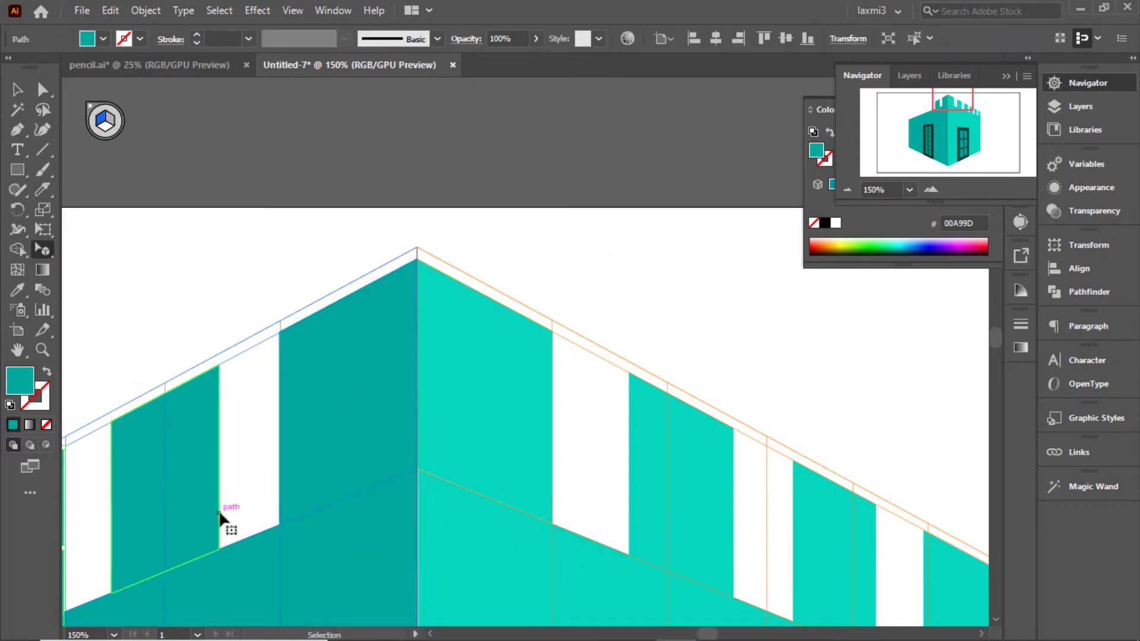
click(847, 189)
key(ctrl+d)
key(ctrl+d)
key(ctrl+d)
key(ctrl+d)
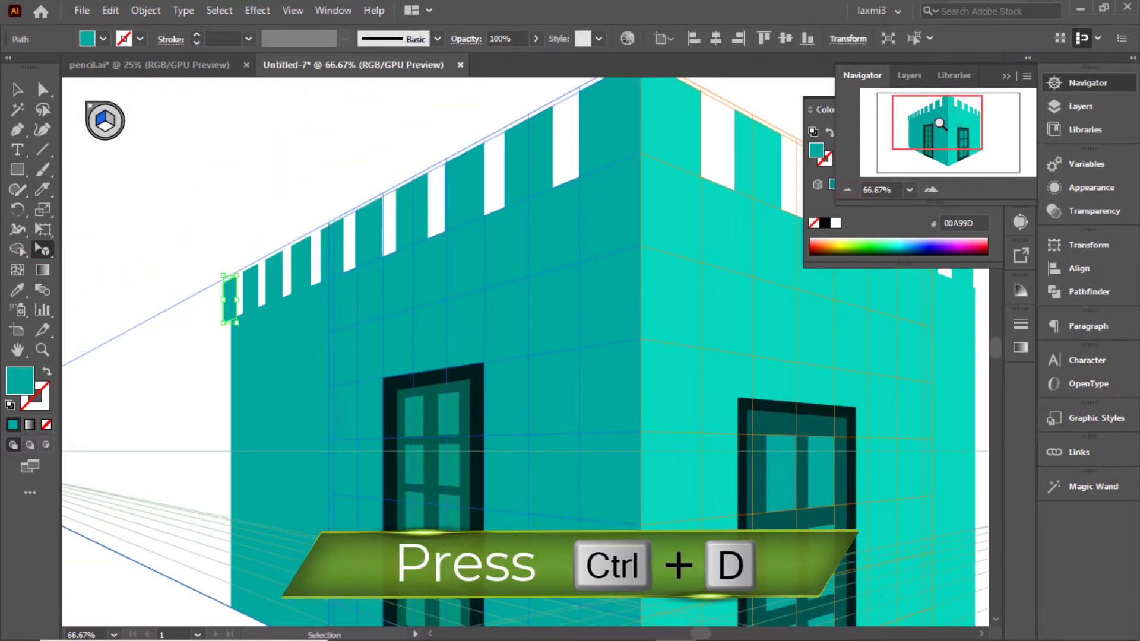
click(736, 140)
click(556, 181)
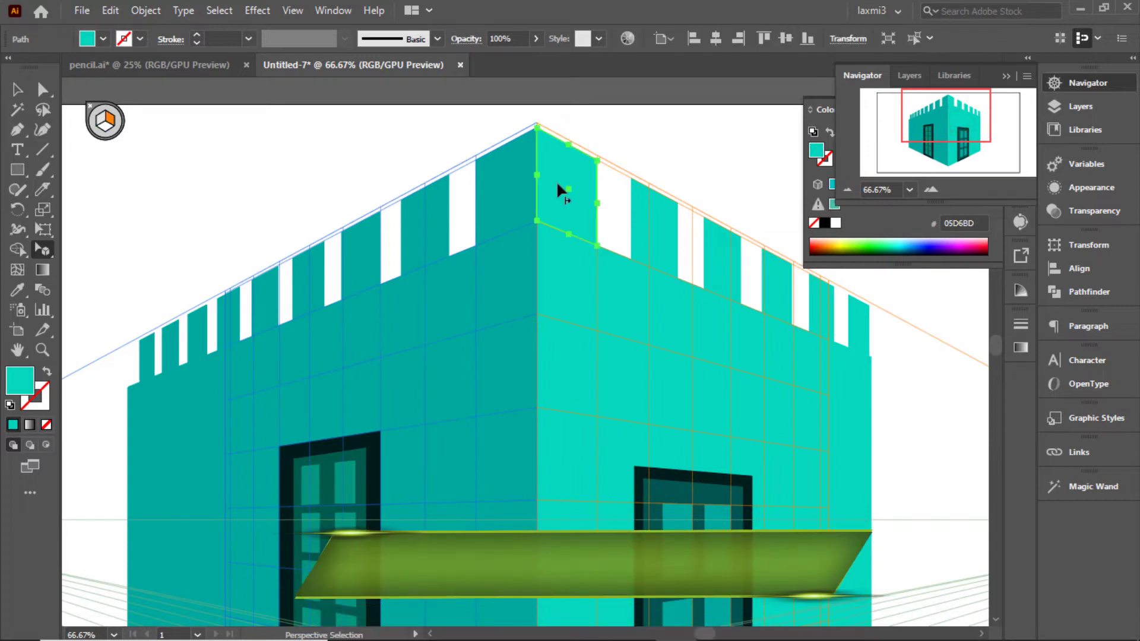
drag(557, 181, 467, 215)
key(ctrl+d)
Step: Fill the gaps between the right wall's battlements with copies of the darker block
click(514, 187)
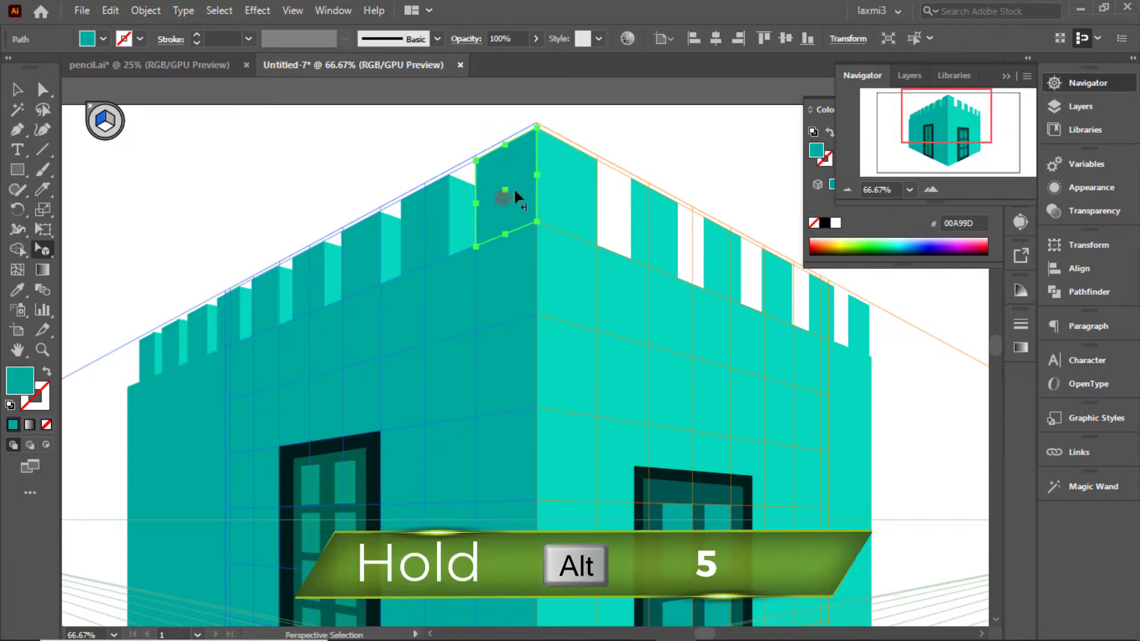
mouse_move(514, 187)
mouse_down()
mouse_move(613, 240)
mouse_move(610, 226)
mouse_up()
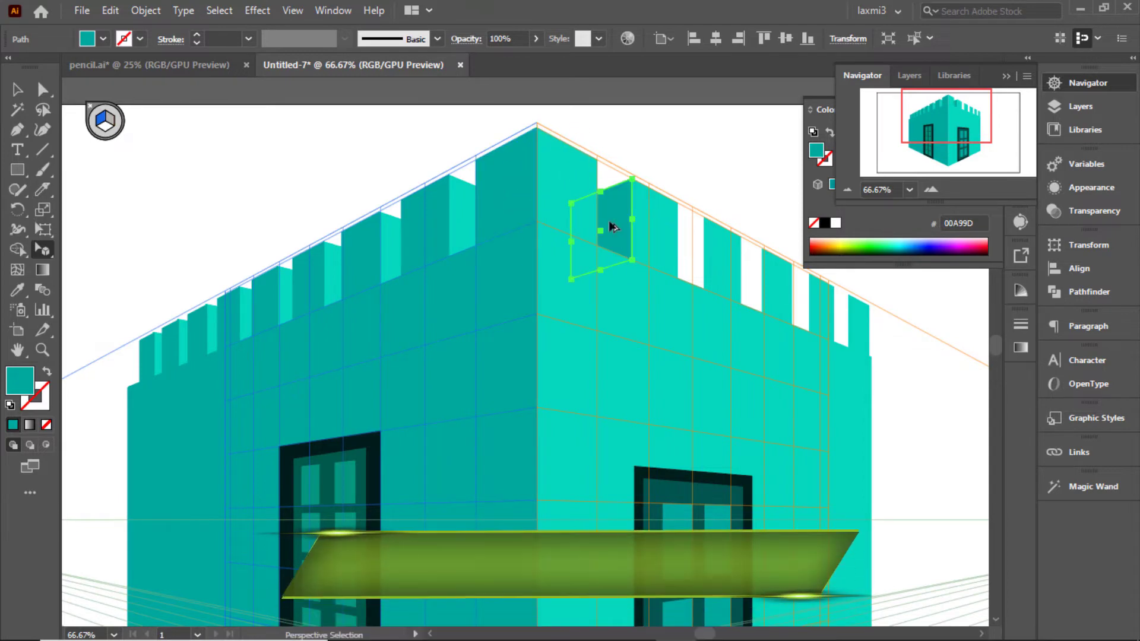
key(ctrl+d)
key(ctrl+d)
key(ctrl+d)
click(646, 144)
click(847, 189)
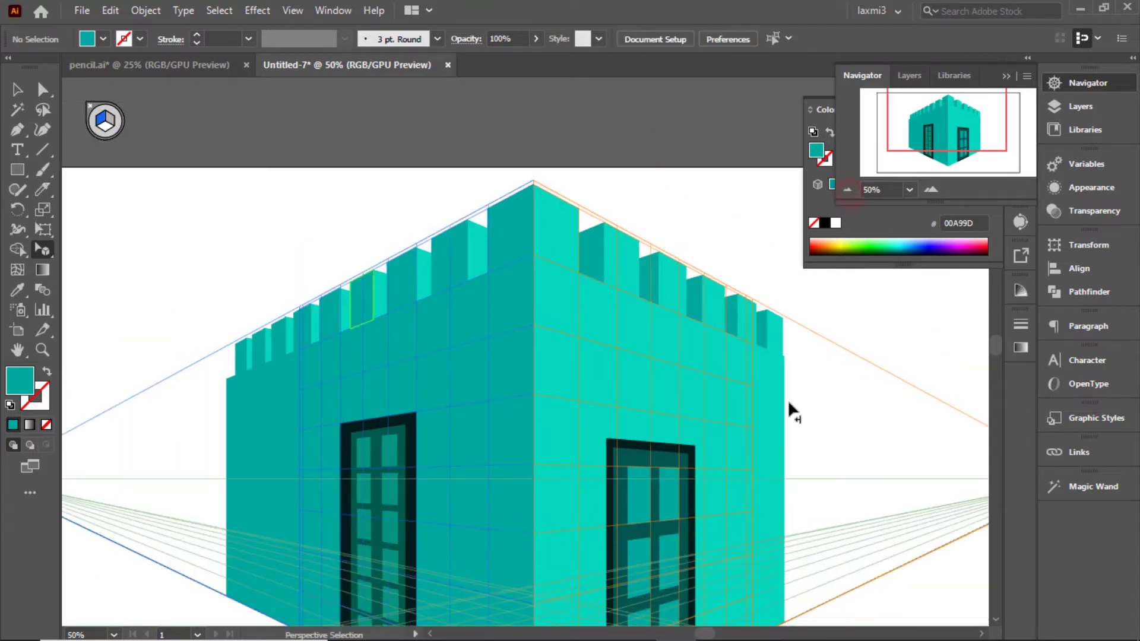
Step: Draw an orange window with a dark brown outline high on the left wall
click(931, 189)
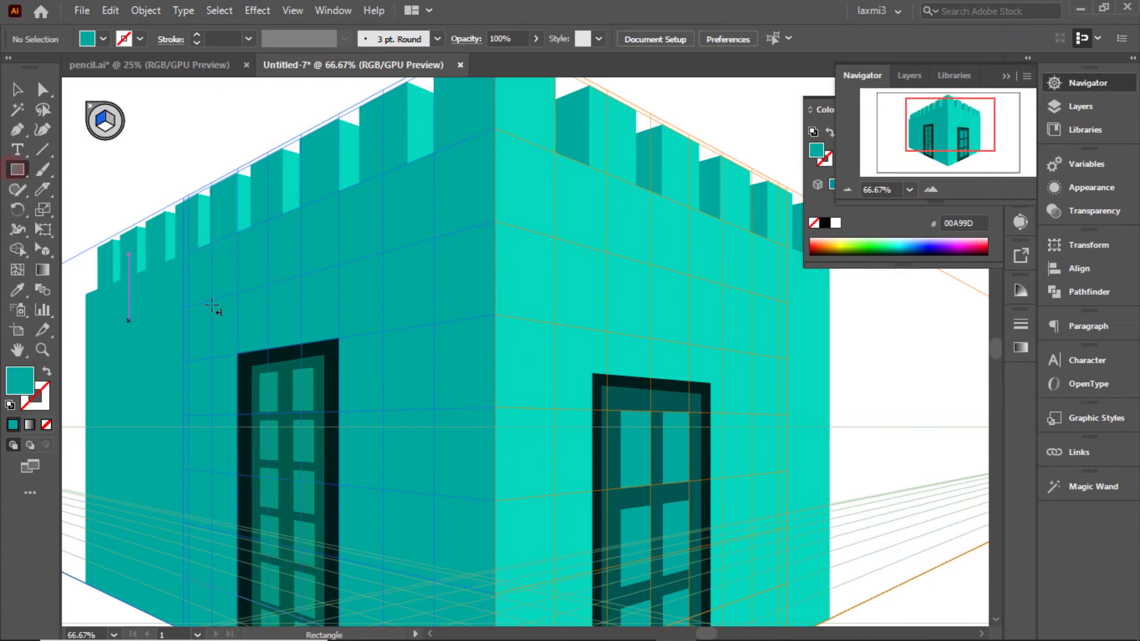
drag(301, 237, 450, 265)
click(103, 39)
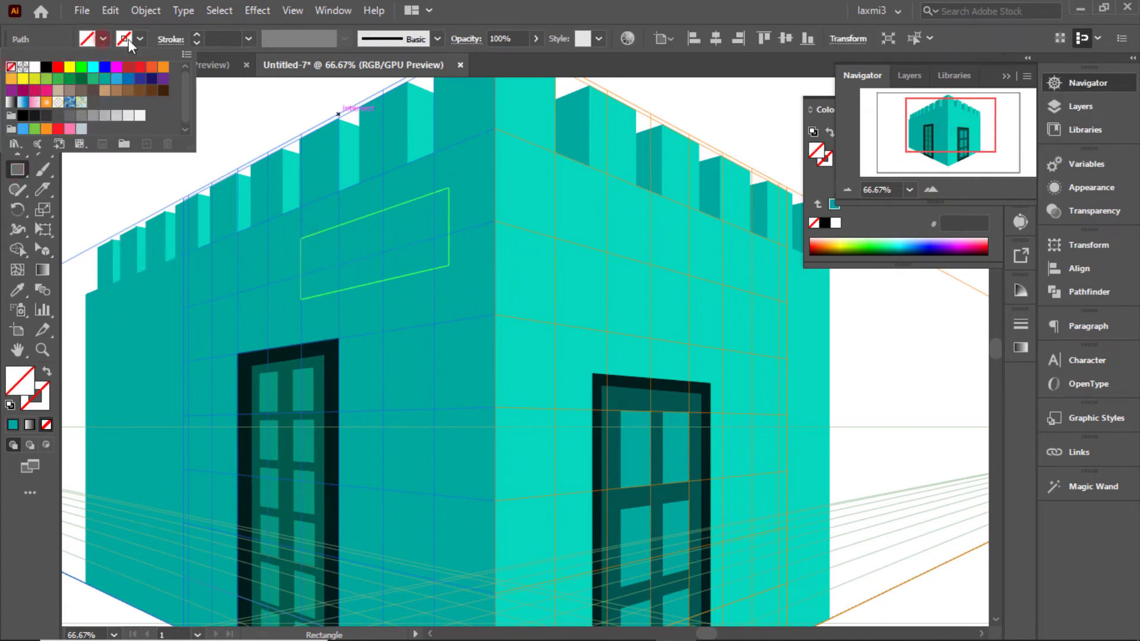
click(163, 91)
click(196, 33)
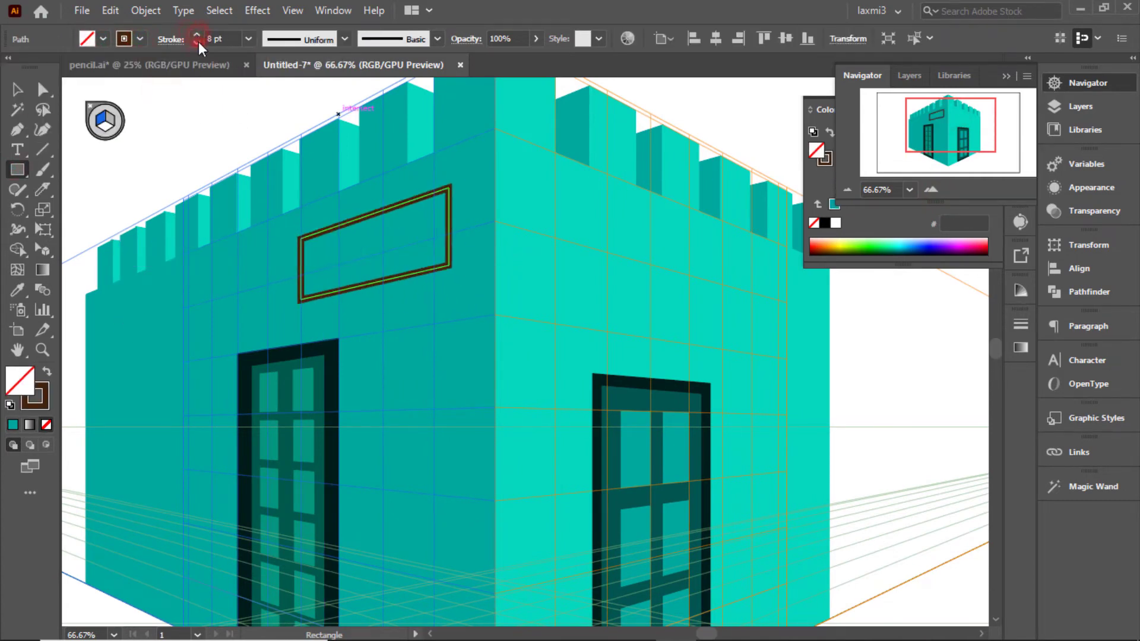
click(196, 43)
click(104, 39)
click(78, 75)
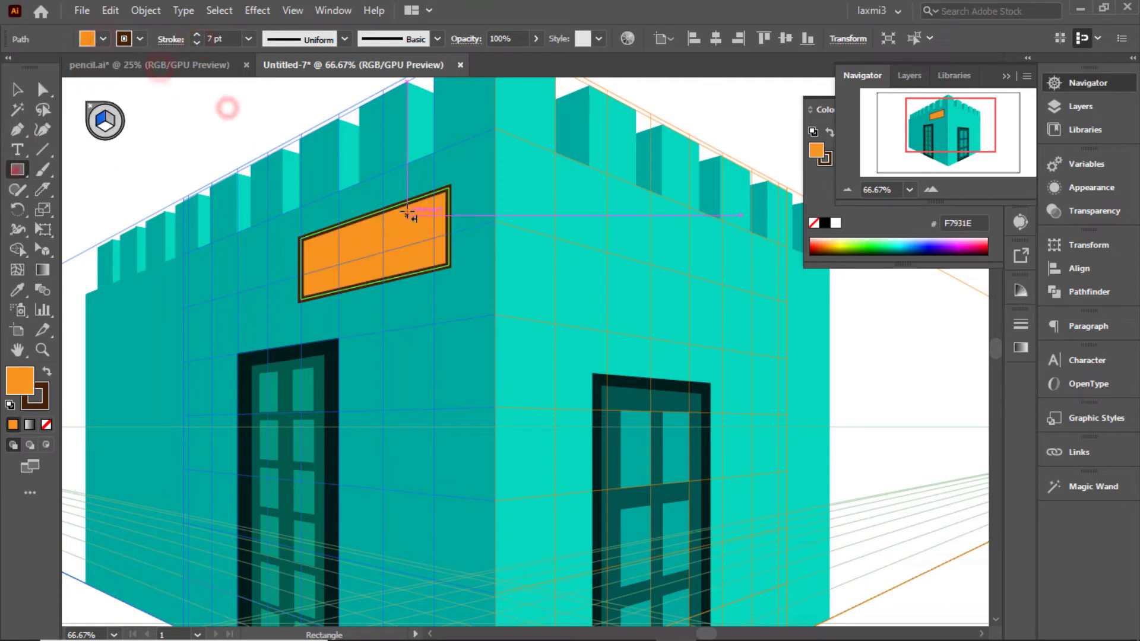
Step: Add outline-free dark brown vertical bars across the window, spaced evenly
drag(429, 193, 423, 272)
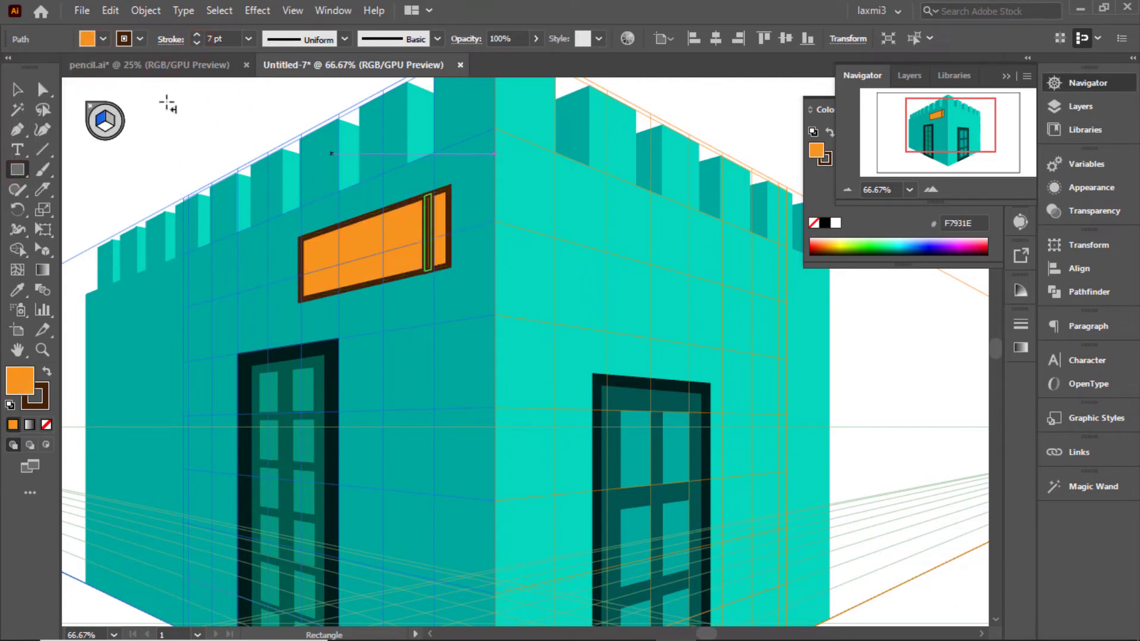
click(104, 39)
click(180, 91)
click(140, 39)
click(15, 74)
drag(350, 223, 351, 279)
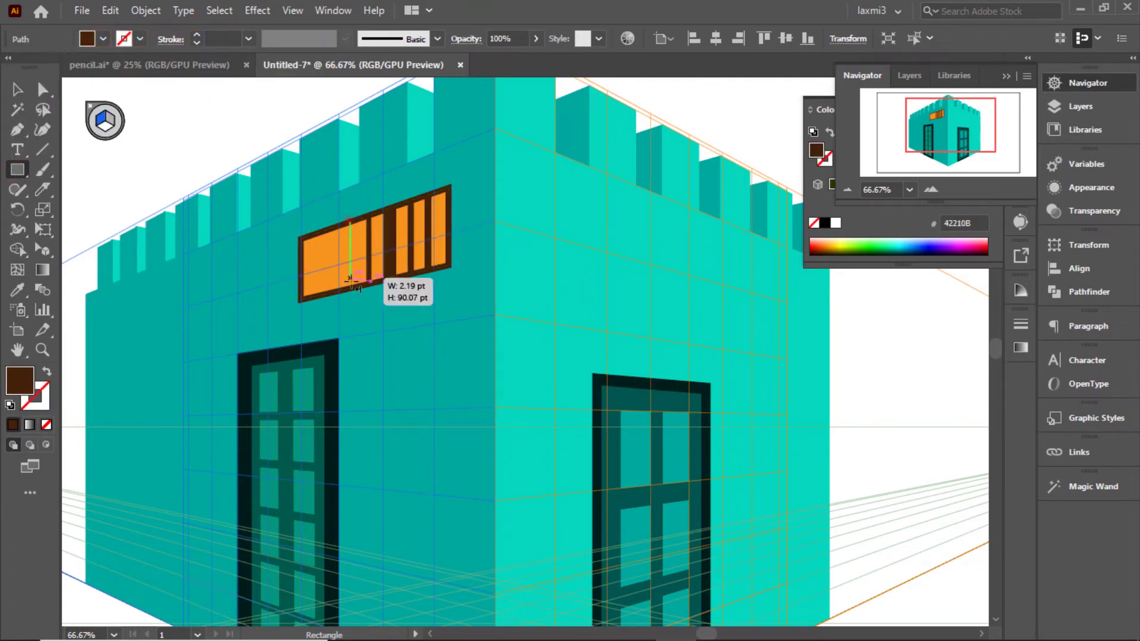
click(930, 188)
key(shift+v)
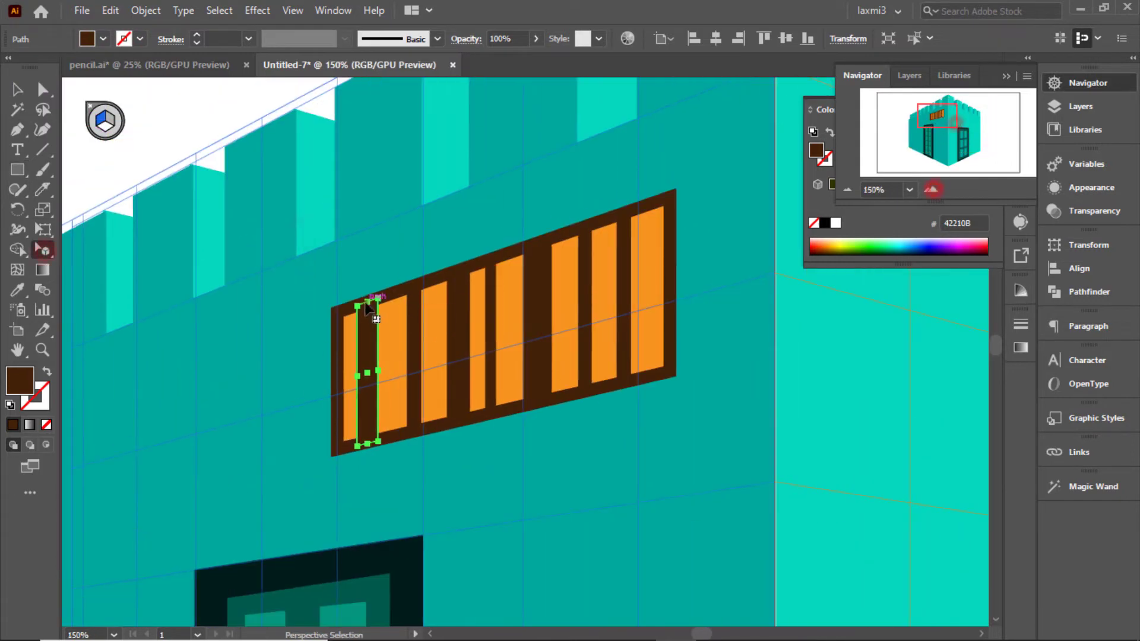
mouse_move(358, 376)
mouse_down()
mouse_move(597, 318)
mouse_move(528, 344)
mouse_move(445, 341)
mouse_up()
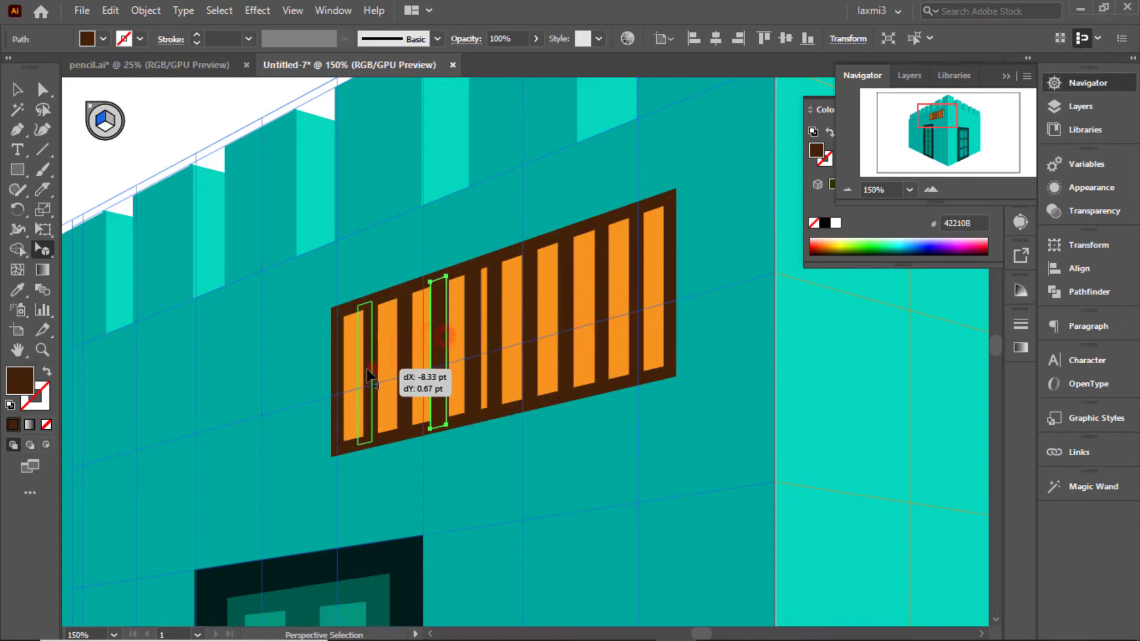
mouse_move(446, 343)
mouse_down()
mouse_move(442, 371)
mouse_move(491, 363)
mouse_up()
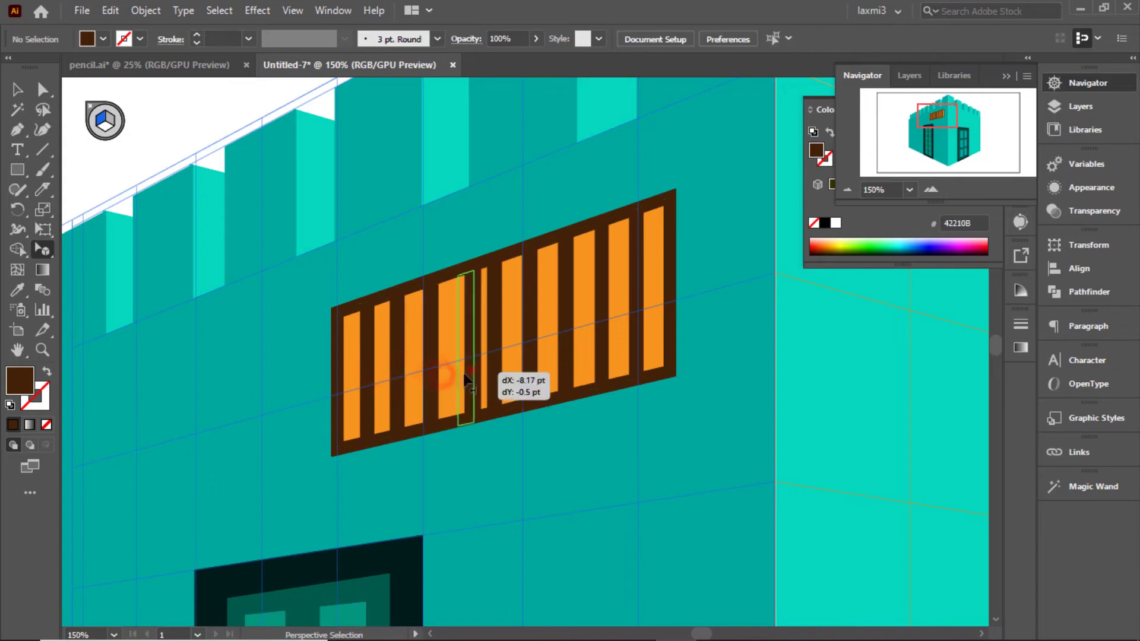
Step: Draw two thin horizontal brown bars across the left-wall window to make a grid
click(930, 189)
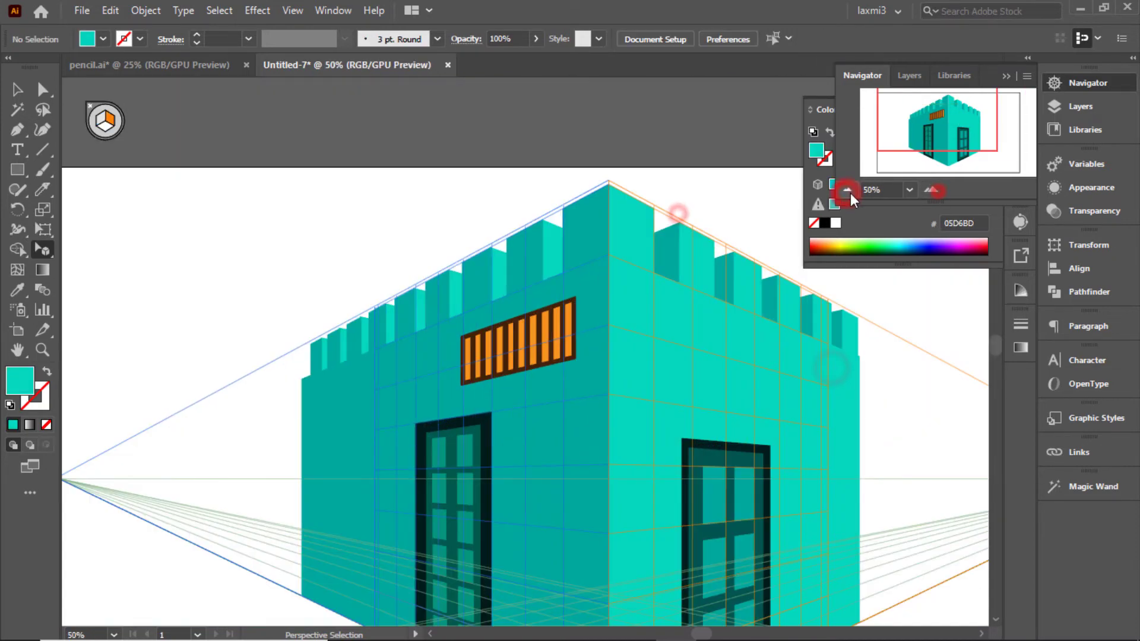
click(17, 170)
click(103, 39)
drag(328, 327, 530, 336)
key(ctrl+z)
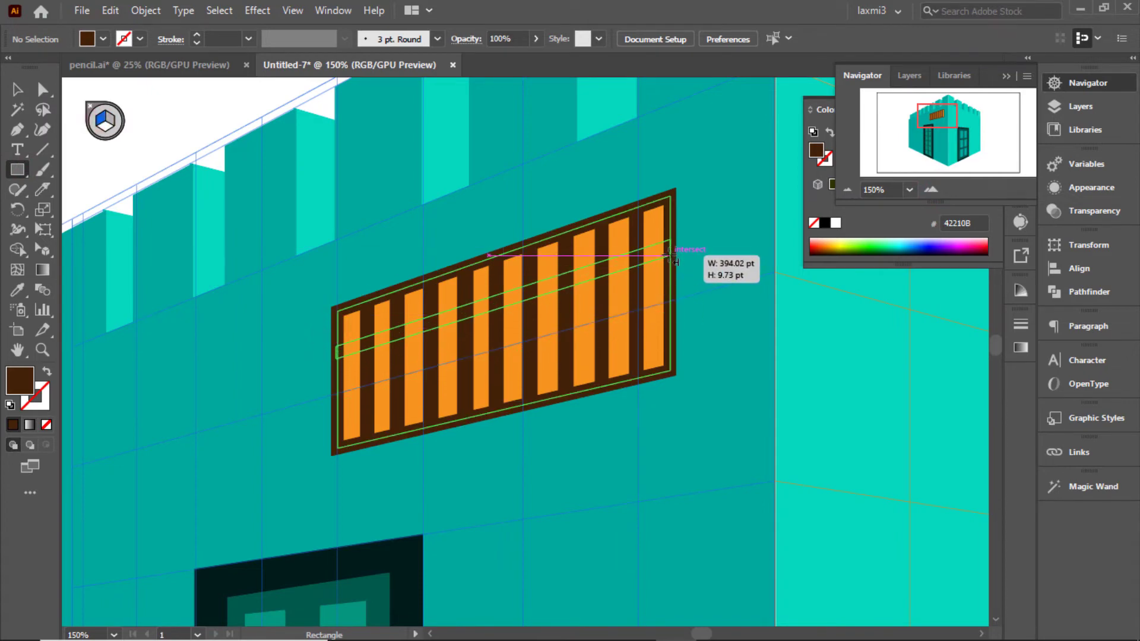
drag(677, 261, 677, 261)
drag(337, 392, 515, 389)
click(848, 190)
click(848, 190)
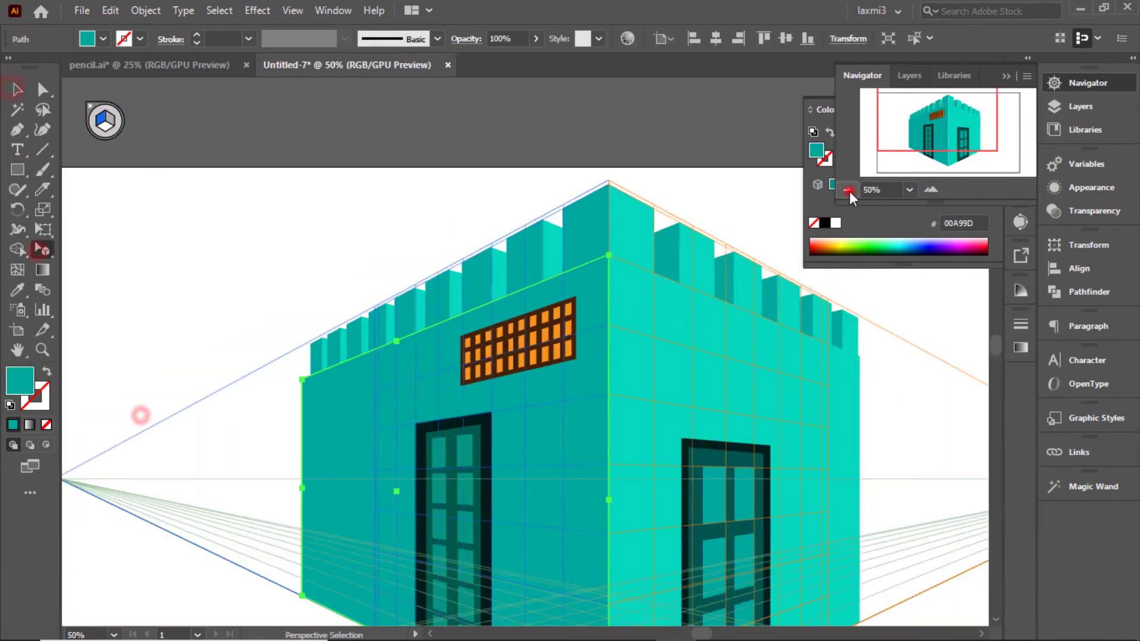
click(931, 189)
click(931, 189)
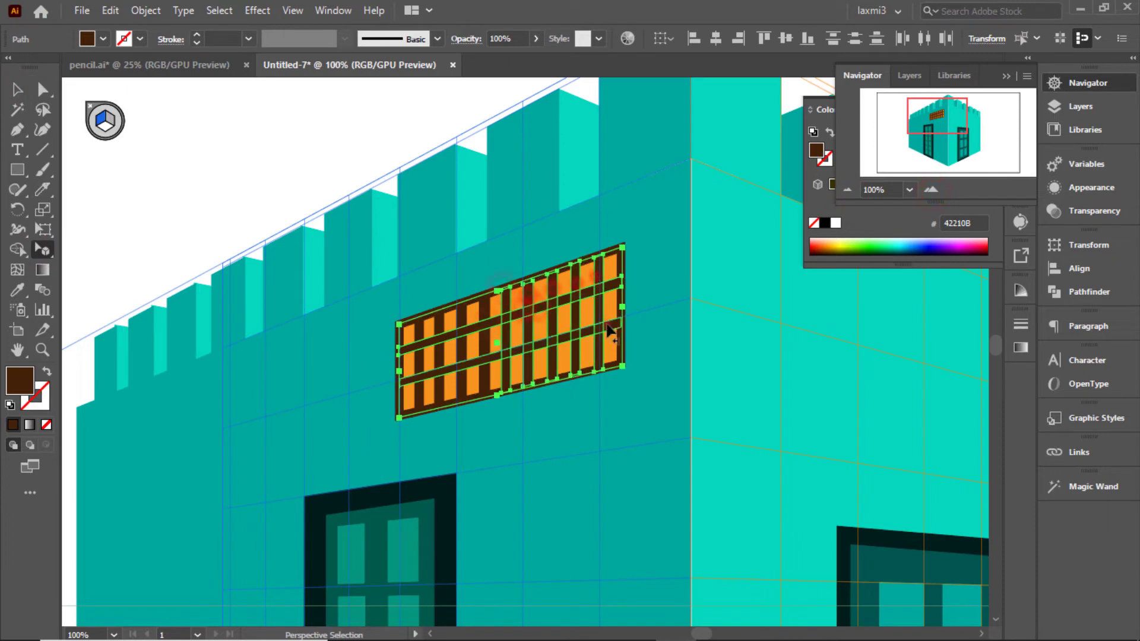
Step: Place a copy of the grid window further left on the left wall
drag(466, 391, 222, 465)
drag(531, 383, 533, 373)
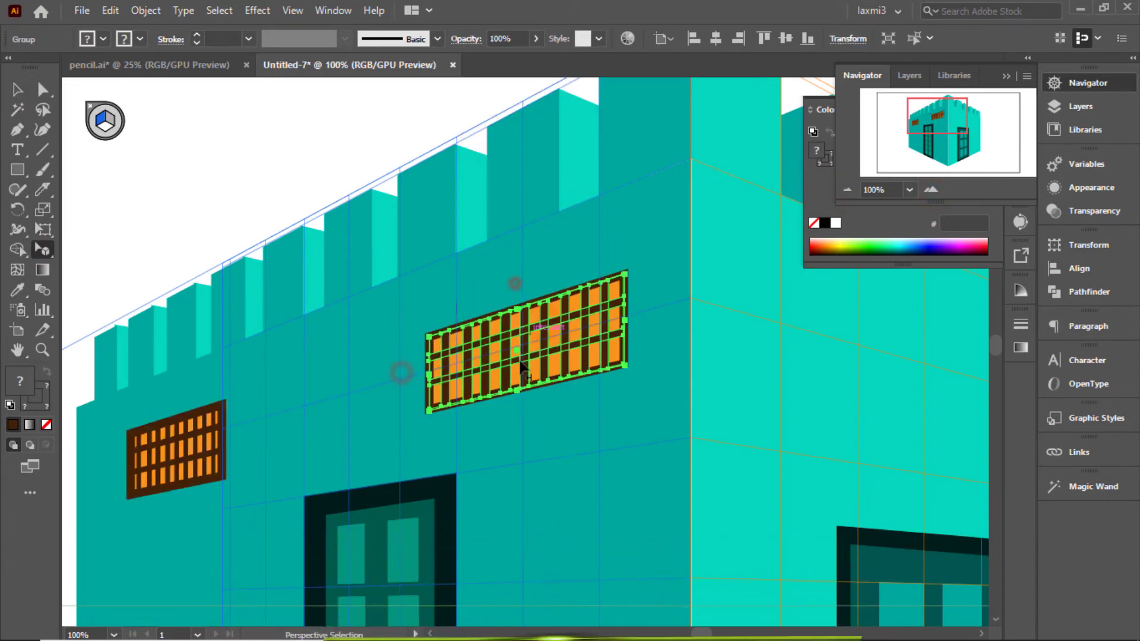
click(847, 190)
click(749, 288)
key(m)
key(ctrl+plus)
key(ctrl+plus)
key(ctrl+plus)
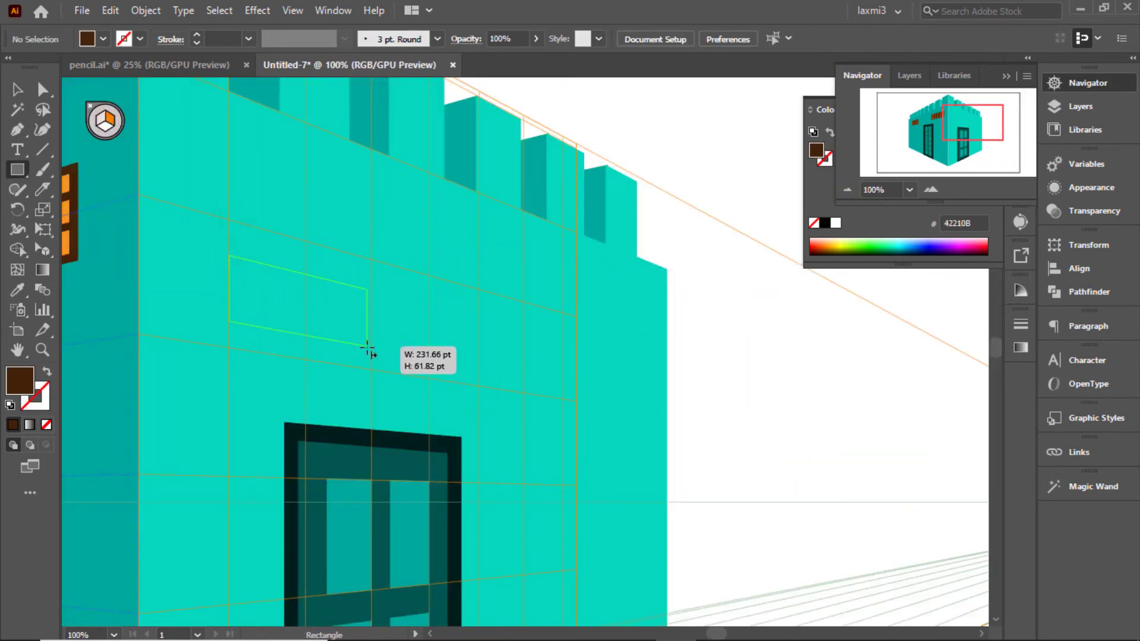
Step: Draw an orange window panel on the right wall with a 5 pt brown outline
drag(374, 347, 373, 348)
key(ctrl+plus)
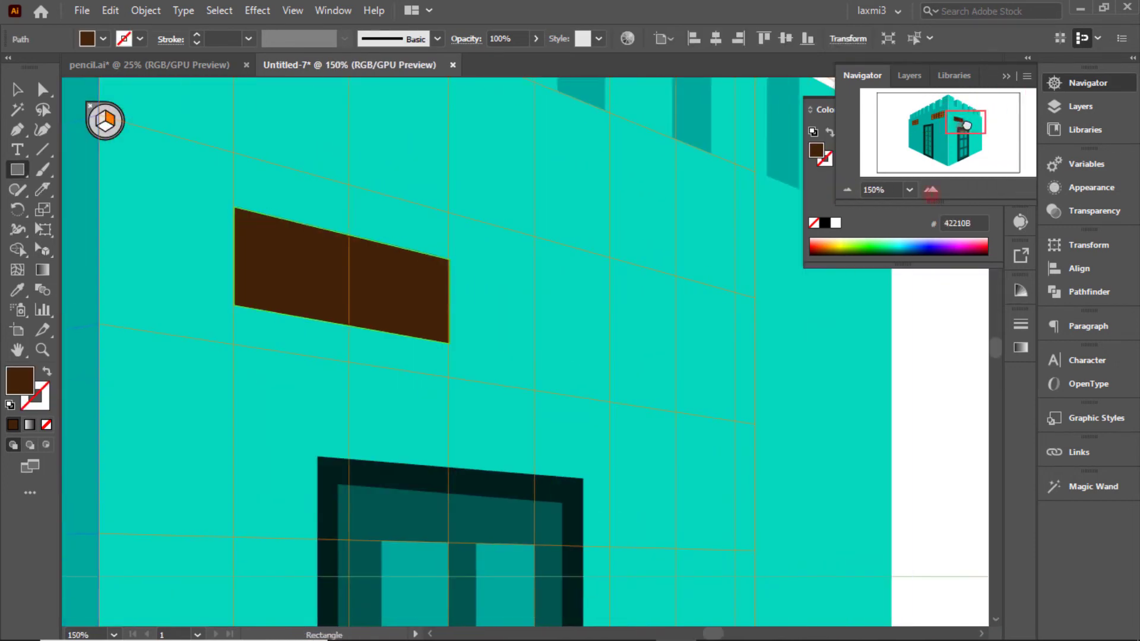
click(102, 38)
click(46, 102)
click(163, 89)
click(195, 34)
click(195, 34)
click(195, 34)
click(195, 34)
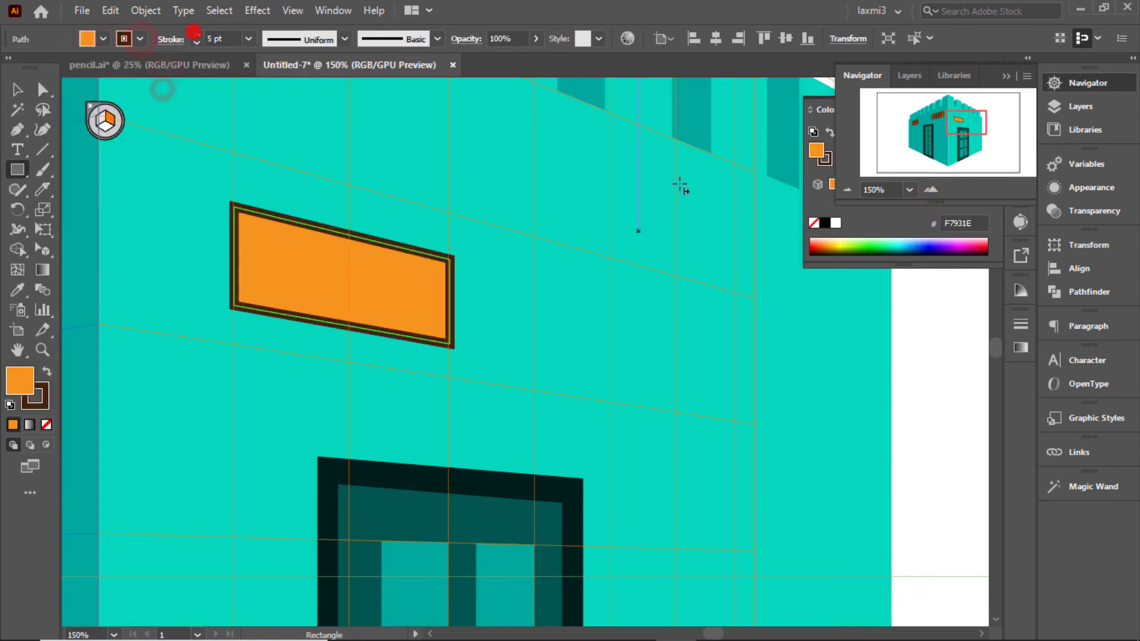
Step: Add outline-free brown vertical bars across the right-wall panel
drag(258, 212, 266, 310)
click(140, 39)
click(12, 67)
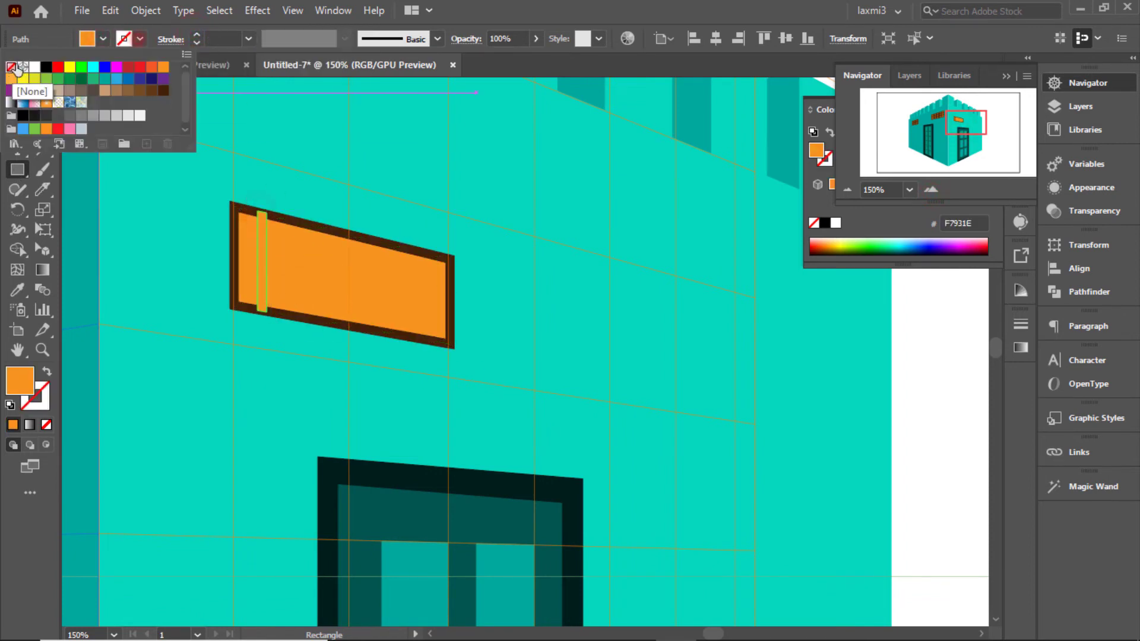
click(287, 222)
drag(262, 279, 266, 279)
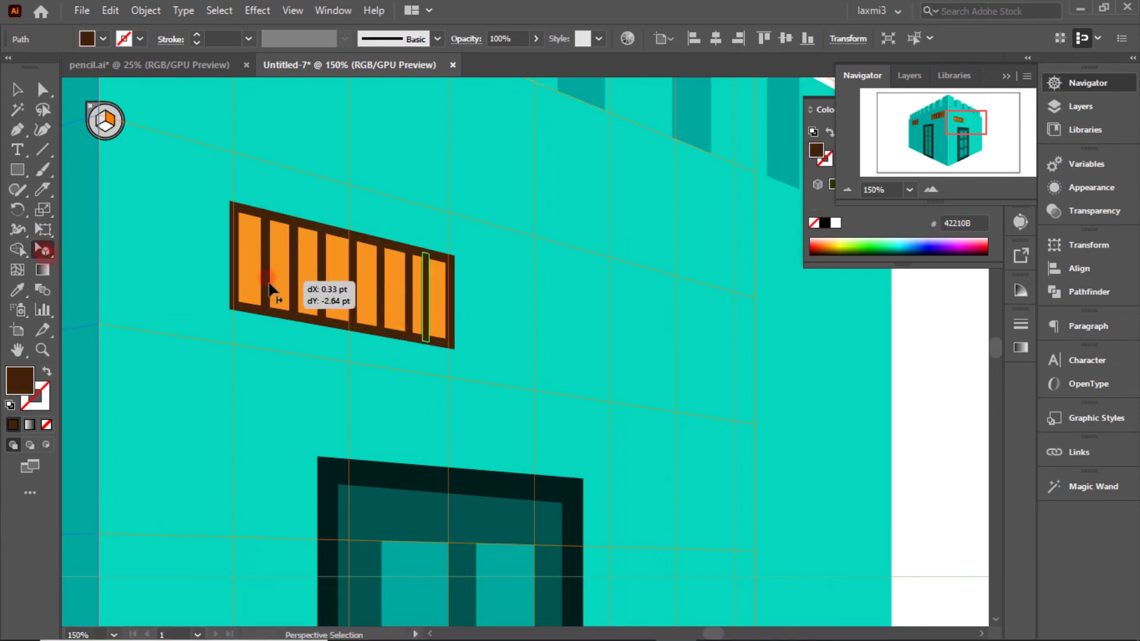
drag(270, 290, 387, 303)
click(485, 197)
Step: Add a brown horizontal bar across the right-wall window
click(103, 38)
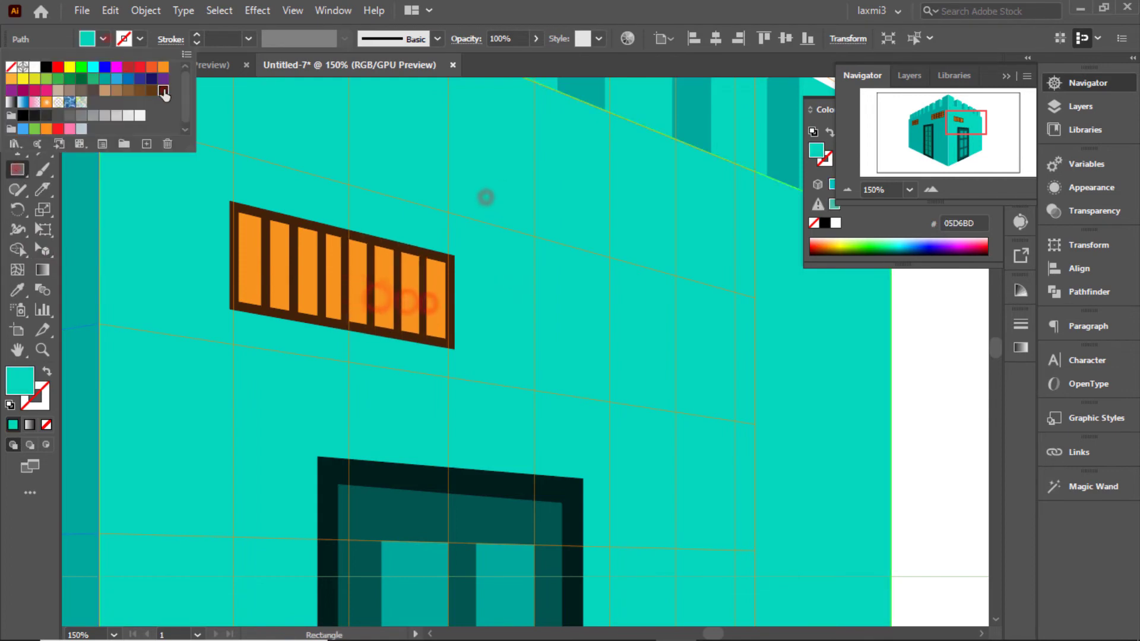
click(165, 89)
key(m)
drag(235, 232, 295, 279)
drag(460, 292, 452, 287)
click(103, 39)
click(162, 92)
key(Escape)
key(shift+v)
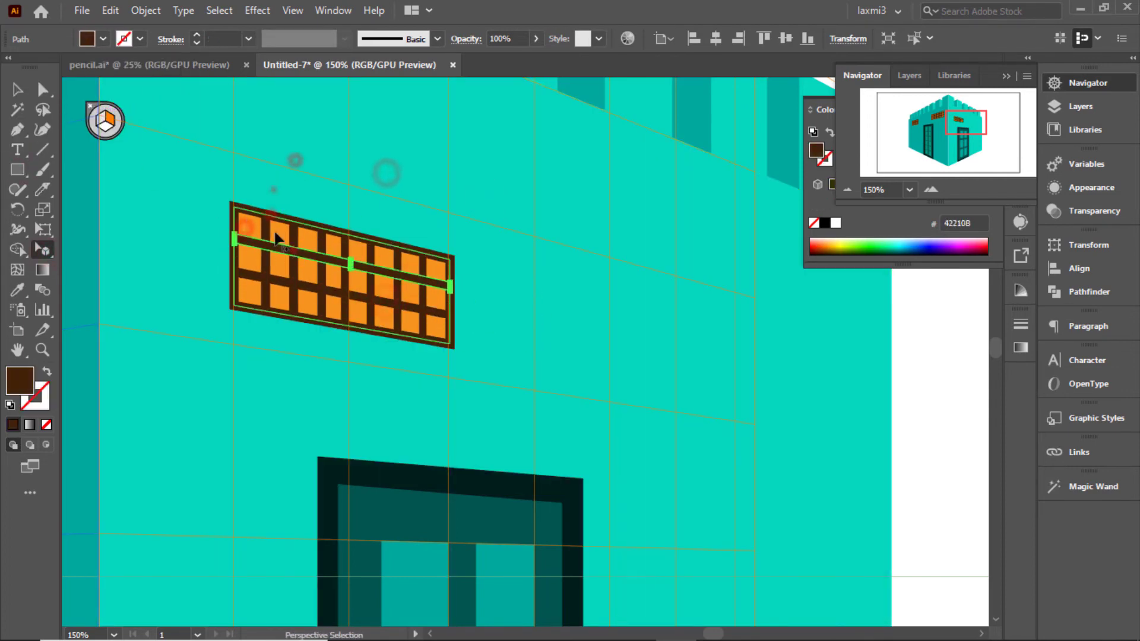
Step: Select all the window pieces and place a second copy further right on the wall
drag(457, 353, 225, 199)
drag(285, 344, 619, 346)
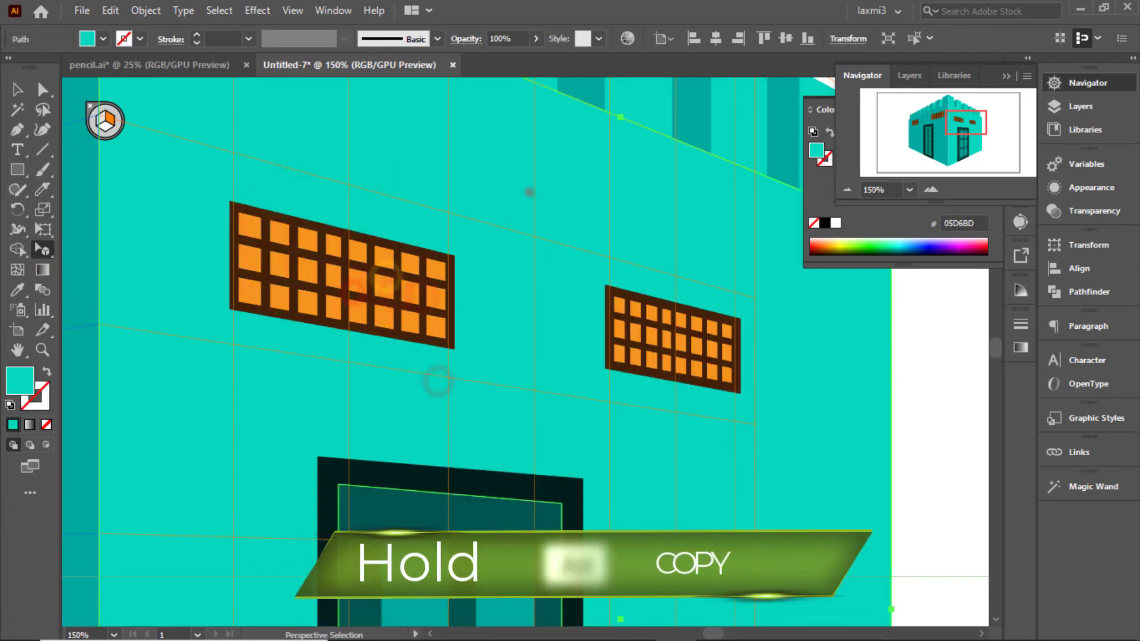
key(ctrl+0)
click(930, 189)
drag(460, 614, 460, 462)
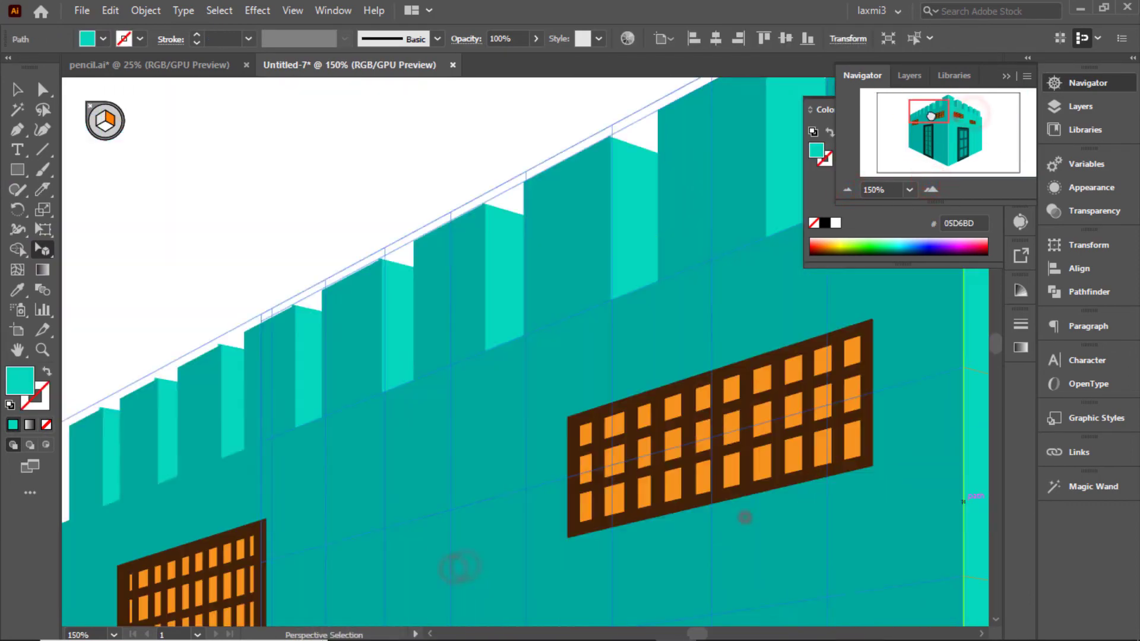
click(746, 516)
click(930, 188)
click(930, 188)
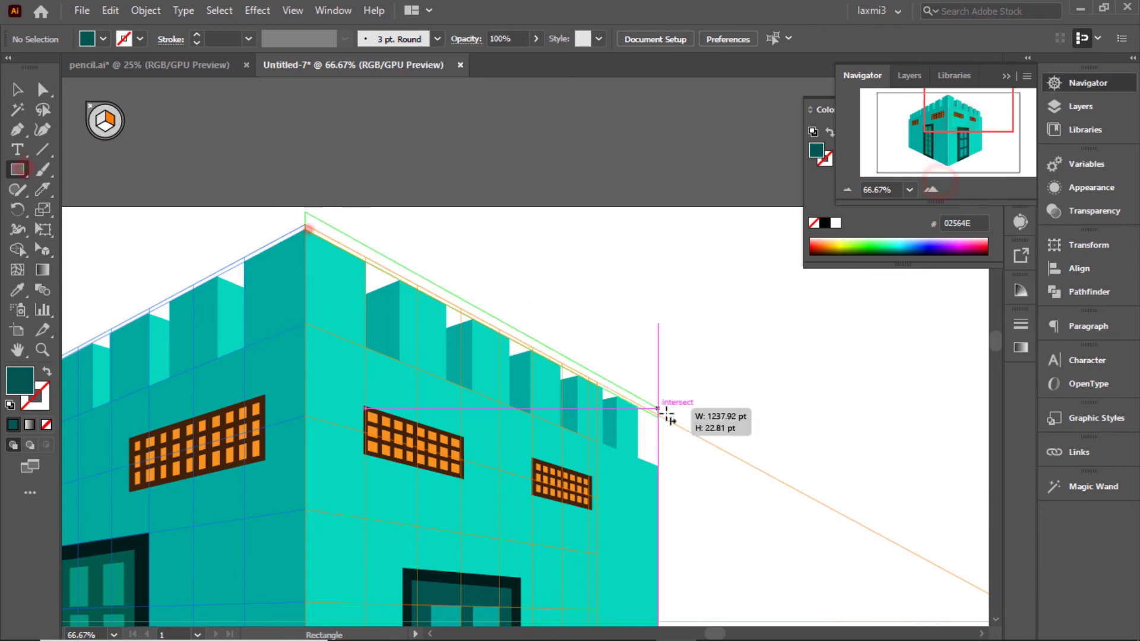
Step: Draw ledge strips along the roof edges and colour them with the wall's teal
drag(666, 411, 659, 410)
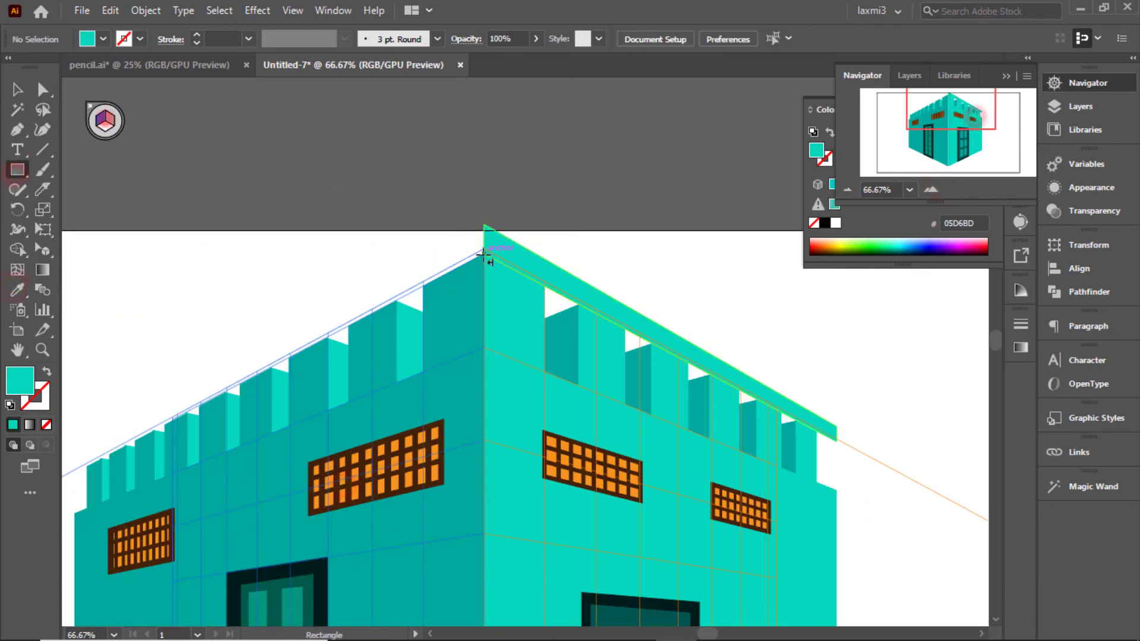
drag(484, 254, 139, 469)
key(i)
click(381, 536)
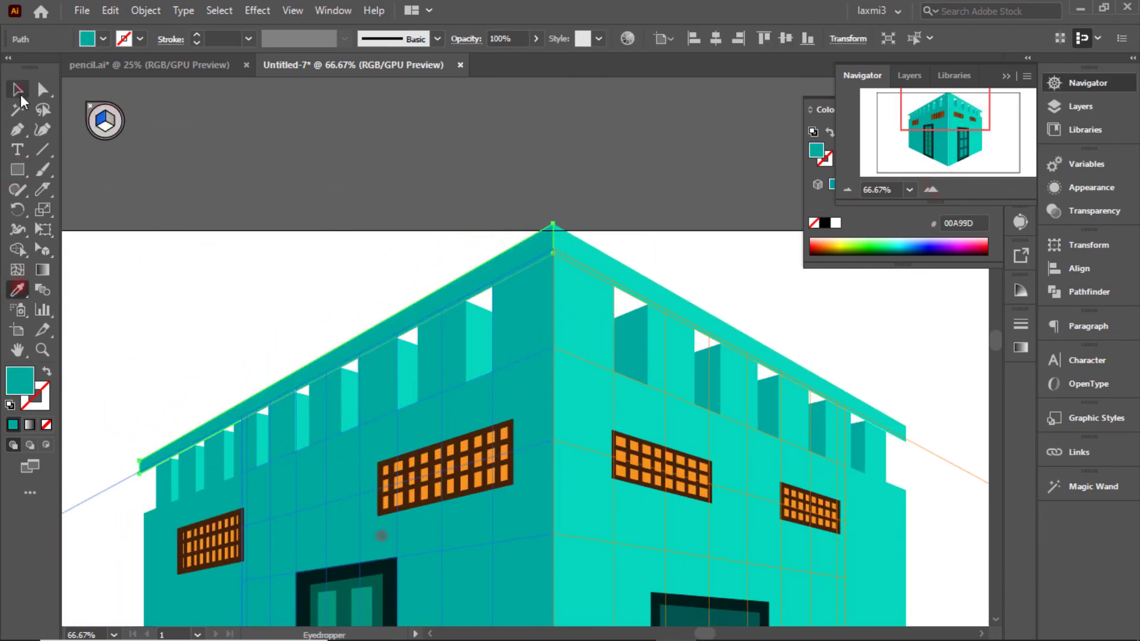
click(18, 89)
click(611, 208)
key(ctrl+minus)
click(935, 189)
click(935, 188)
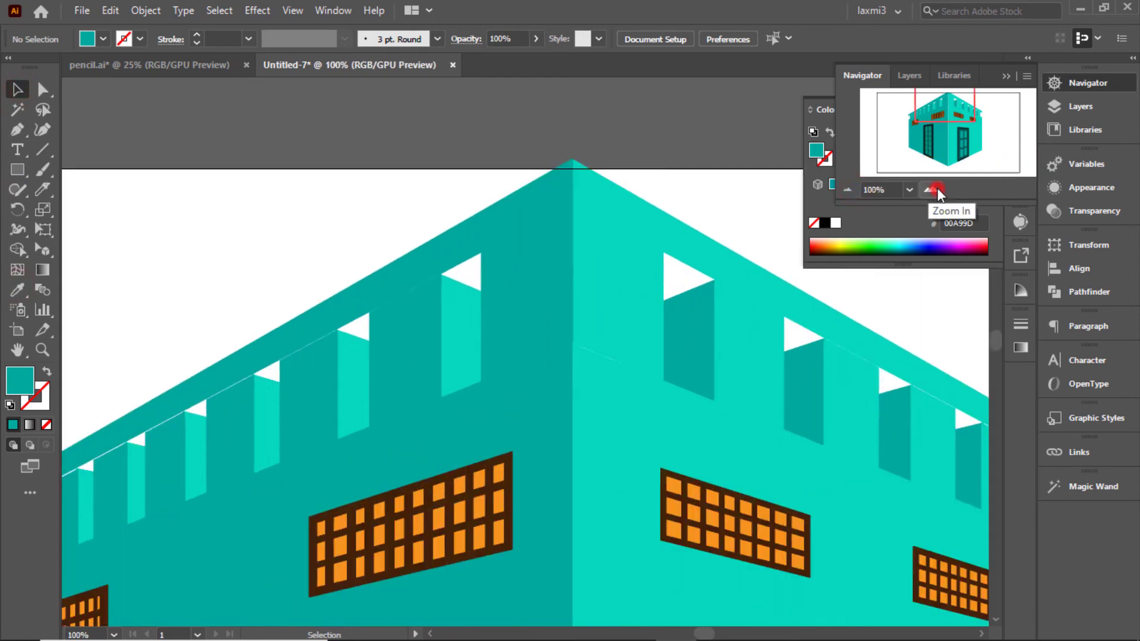
Step: Pull the wall's top edge back under the roof ledge
key(shift+v)
click(216, 254)
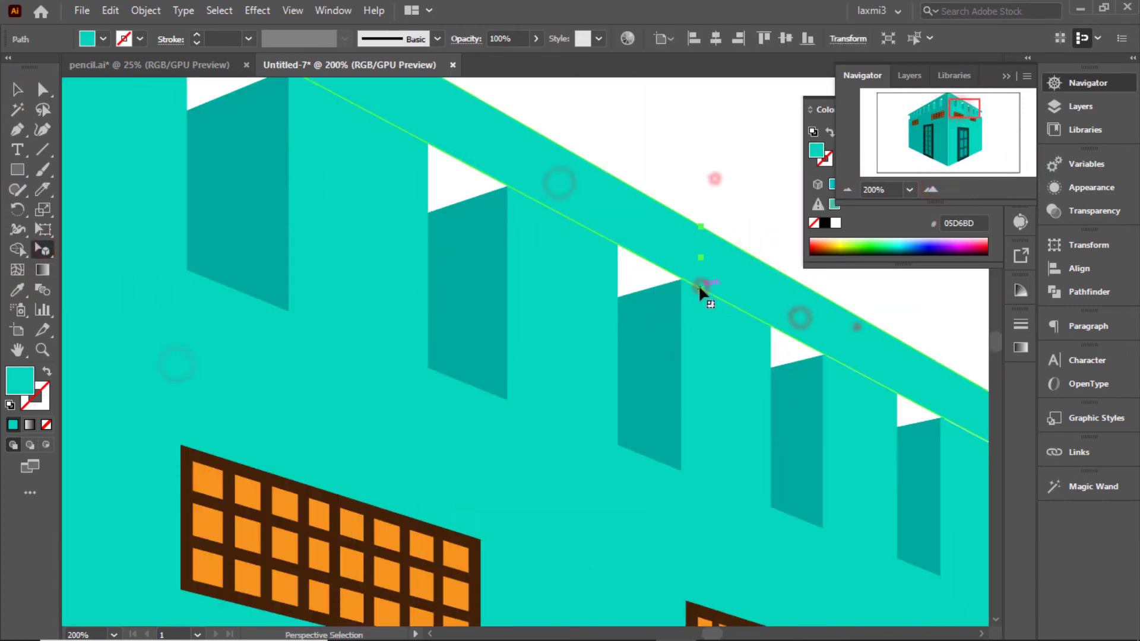
click(698, 284)
click(849, 189)
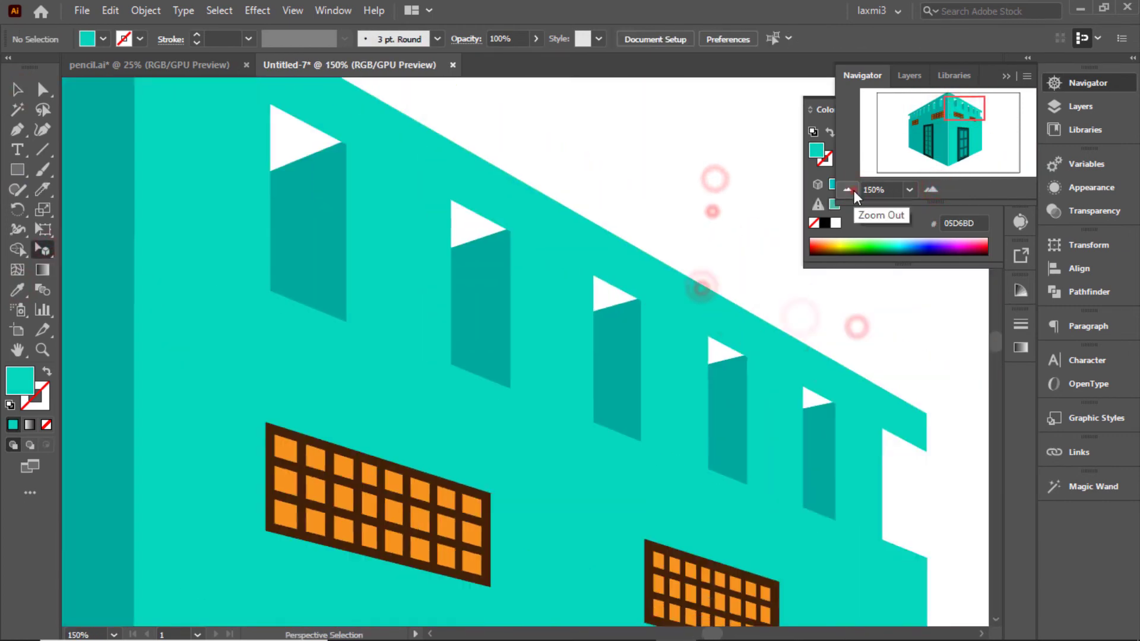
drag(564, 369, 642, 426)
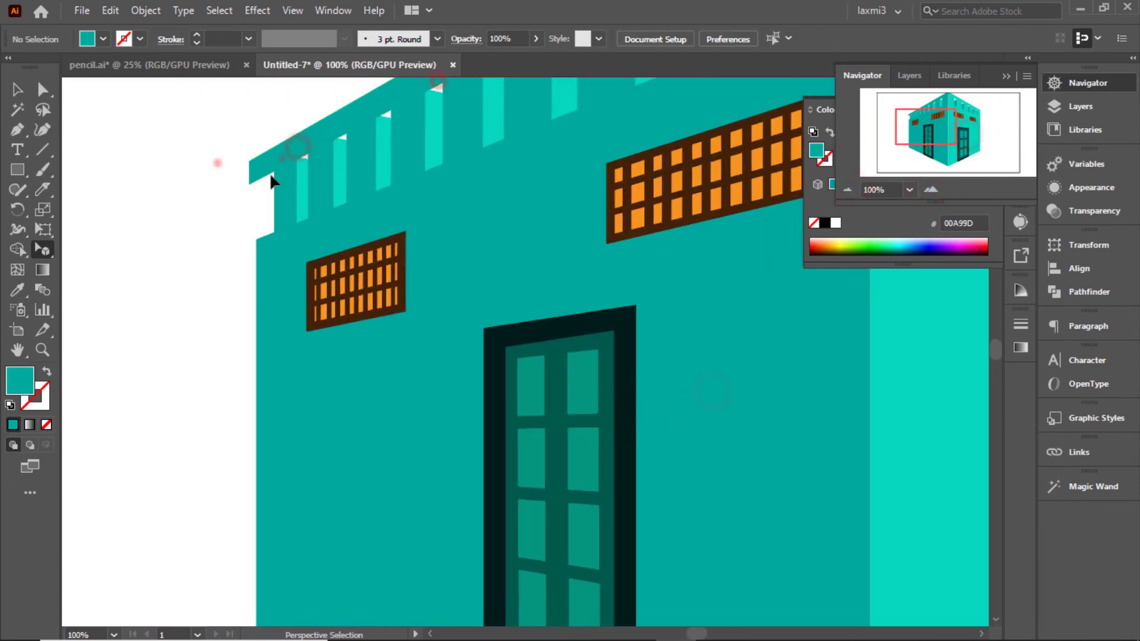
key(ctrl+0)
Step: Draw the doorstep's top on the floor plane and its front face on the left plane, before the right door
key(ctrl+a)
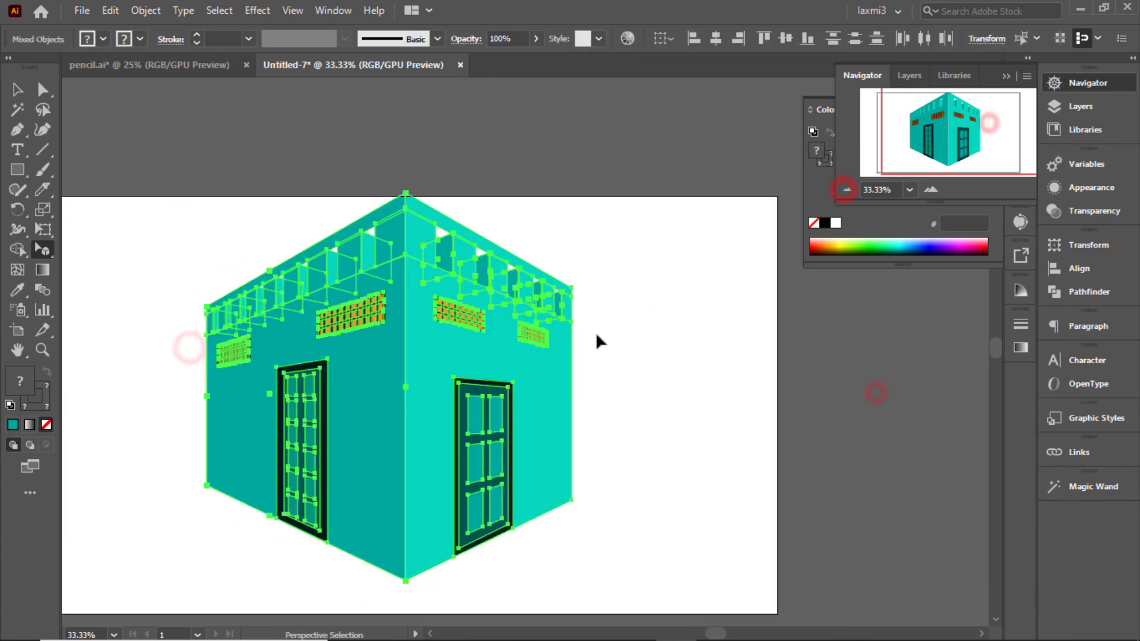
click(595, 297)
click(931, 189)
click(931, 188)
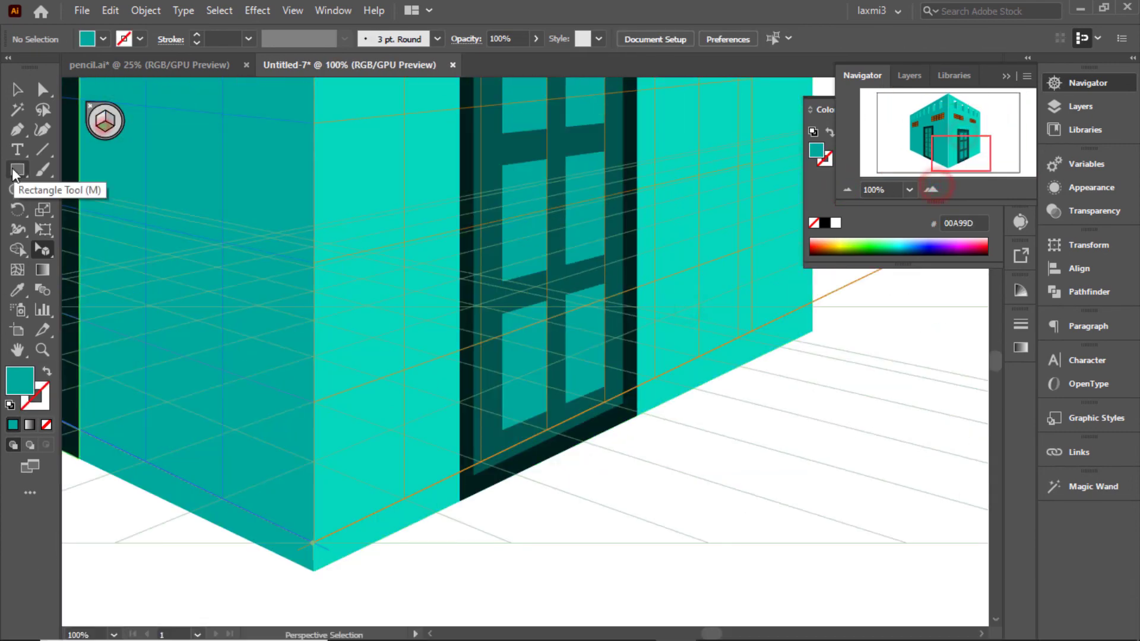
mouse_move(463, 503)
mouse_down()
mouse_move(684, 410)
mouse_move(696, 427)
mouse_up()
key(1)
drag(524, 527, 695, 460)
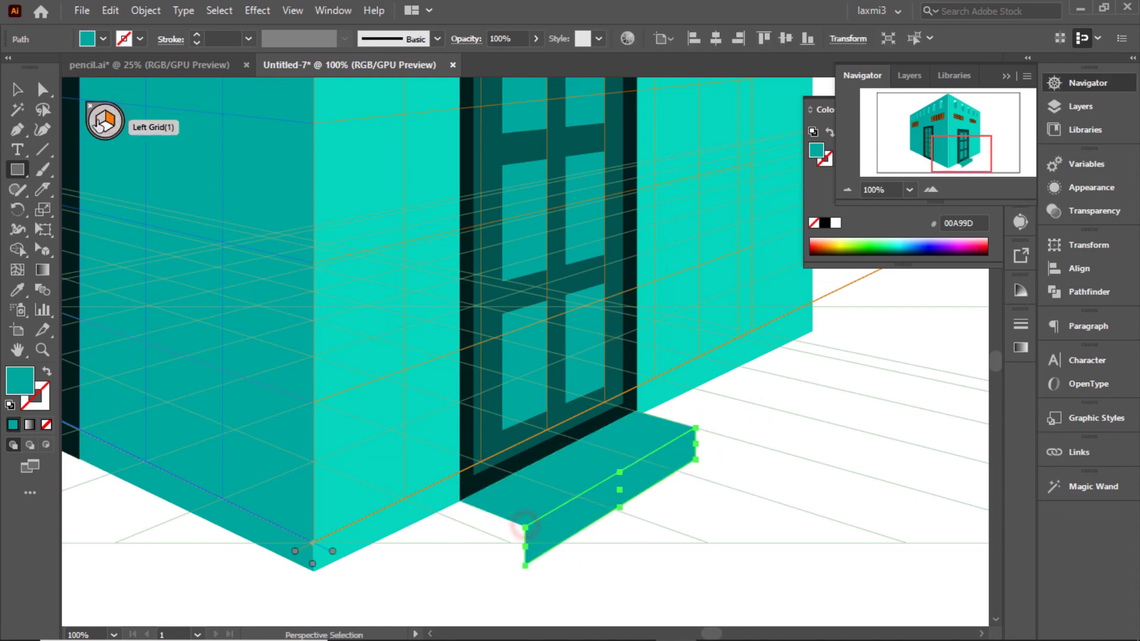